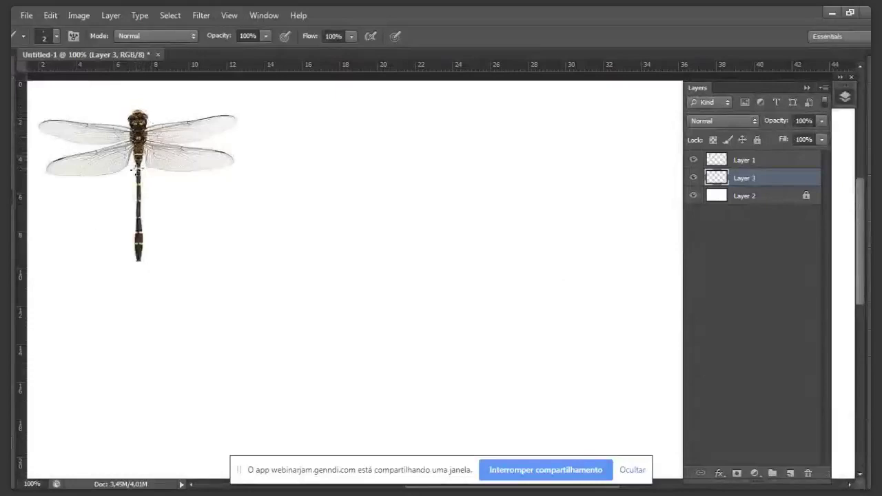
pyautogui.moveTo(131, 171); pyautogui.dragTo(142, 169)
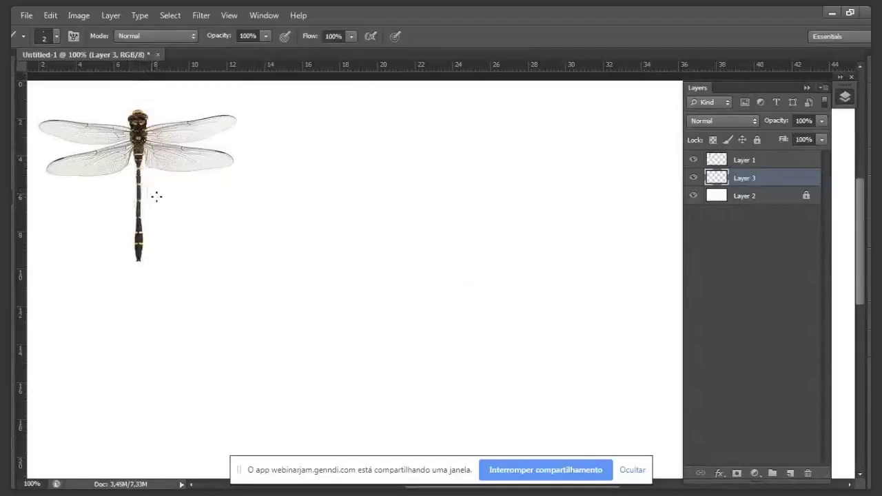
pyautogui.moveTo(265, 227)
pyautogui.mouseDown()
pyautogui.moveTo(306, 242)
pyautogui.moveTo(352, 297)
pyautogui.mouseUp()
pyautogui.hotkey('ctrl', 'z')
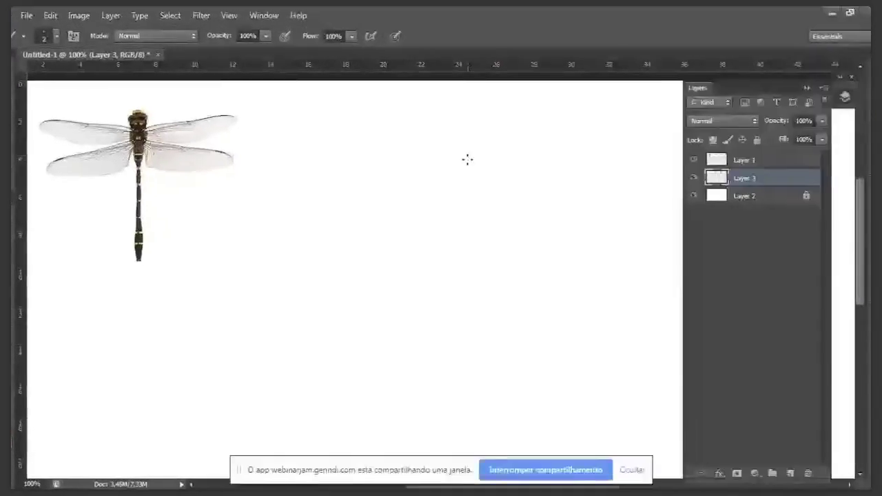
pyautogui.moveTo(236, 251)
pyautogui.mouseDown()
pyautogui.moveTo(205, 163)
pyautogui.moveTo(236, 255)
pyautogui.mouseUp()
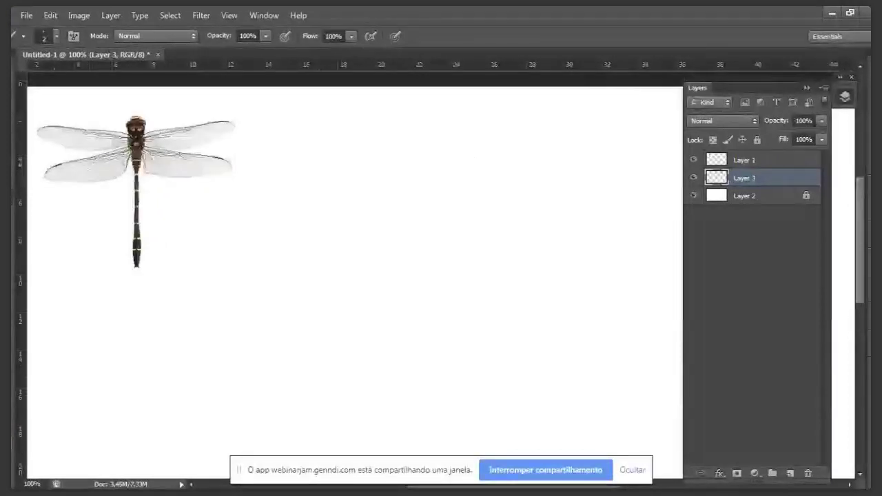
# Move Layer 3 above Layer 1 and erase the test marks on it
pyautogui.moveTo(743, 178); pyautogui.dragTo(720, 158)
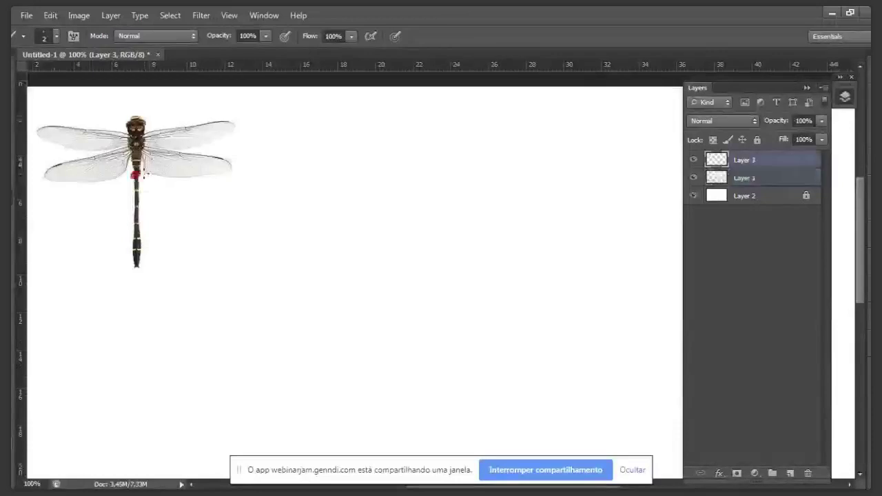
pyautogui.press('Delete')
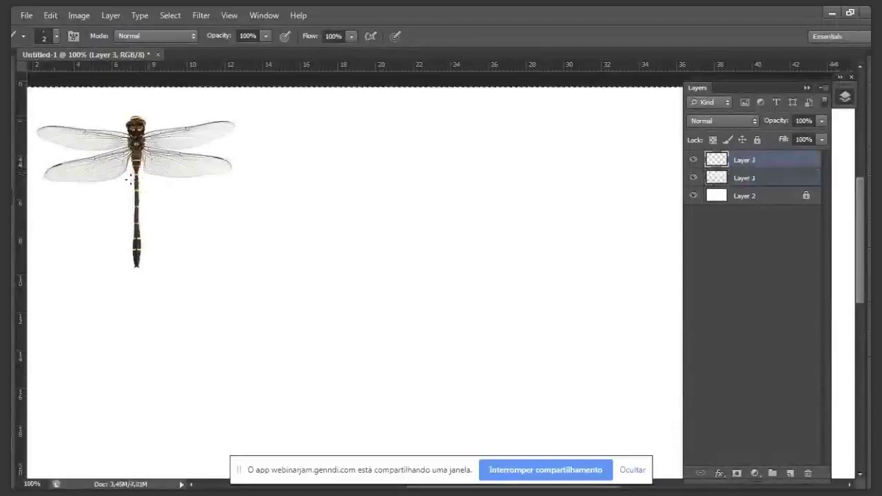
# Mark the dragonfly photo's waist with a red arrow and outline its head and thorax in red
pyautogui.moveTo(110, 196)
pyautogui.mouseDown()
pyautogui.moveTo(131, 178)
pyautogui.moveTo(128, 185)
pyautogui.mouseUp()
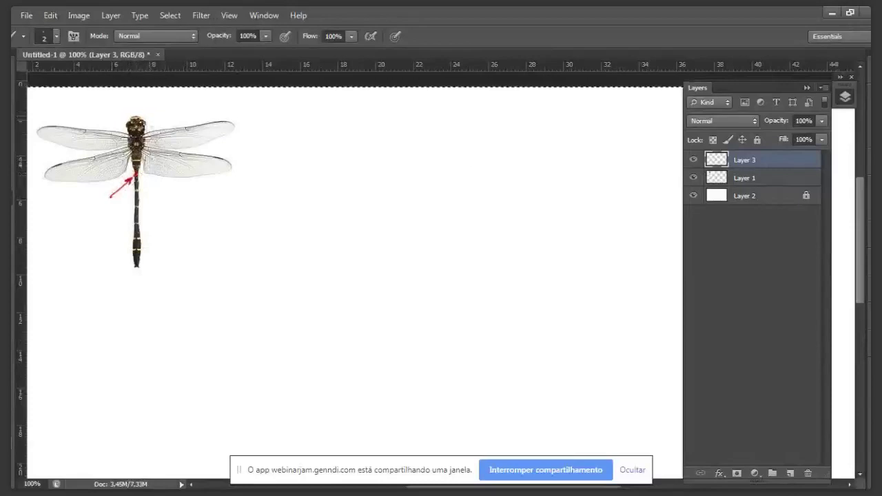
pyautogui.moveTo(141, 118)
pyautogui.mouseDown()
pyautogui.moveTo(147, 134)
pyautogui.moveTo(138, 180)
pyautogui.moveTo(121, 128)
pyautogui.mouseUp()
pyautogui.hotkey('ctrl', 'z')
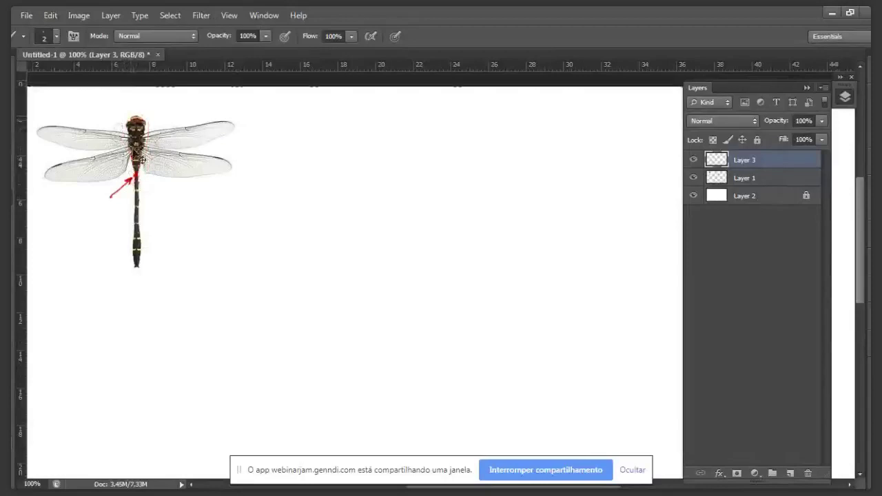
pyautogui.moveTo(137, 113)
pyautogui.mouseDown()
pyautogui.moveTo(147, 121)
pyautogui.moveTo(141, 179)
pyautogui.moveTo(124, 120)
pyautogui.mouseUp()
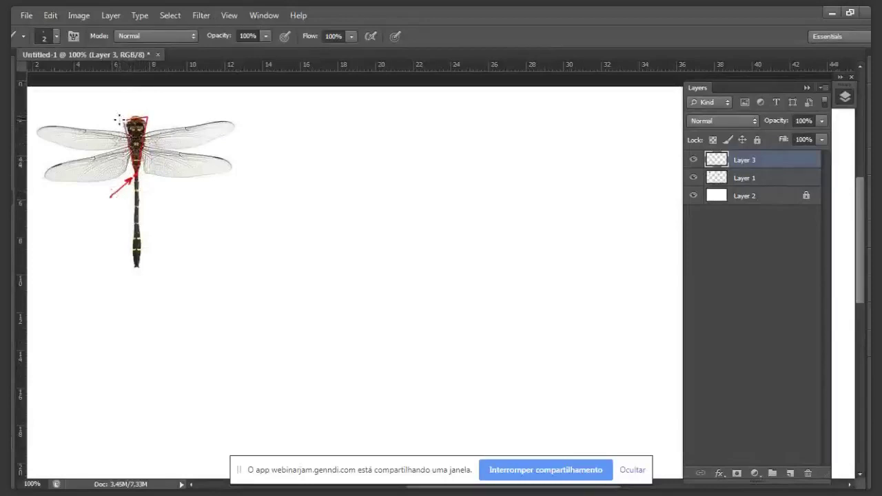
# Trace the upper and lower left wings of the dragonfly photo in red
pyautogui.keyDown('shift'); pyautogui.click(44, 126); pyautogui.keyUp('shift')
pyautogui.moveTo(38, 134); pyautogui.dragTo(48, 140)
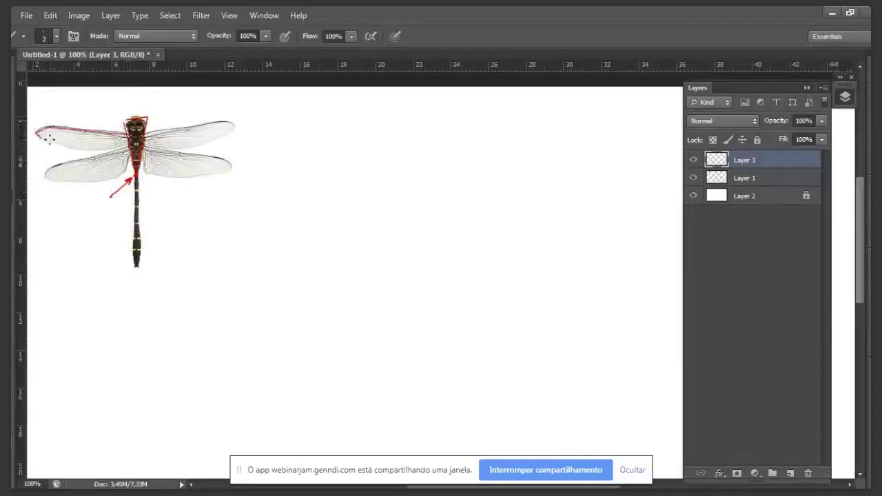
pyautogui.keyDown('shift'); pyautogui.click(85, 150); pyautogui.keyUp('shift')
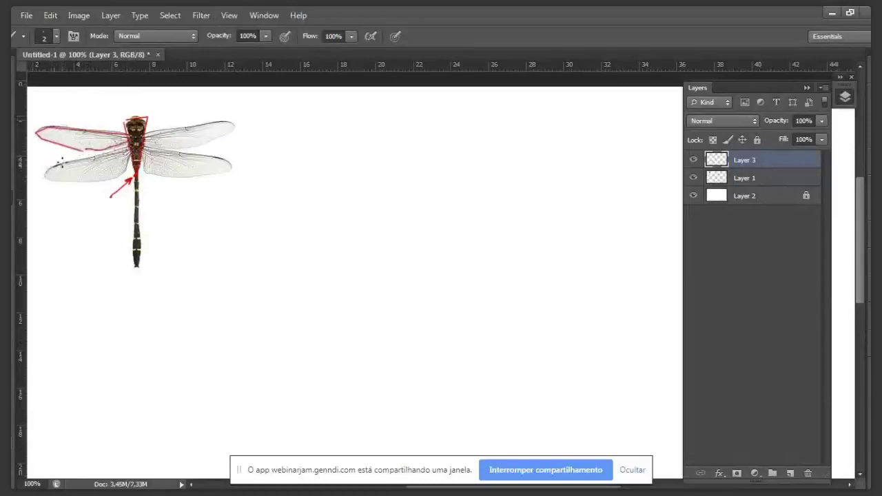
pyautogui.moveTo(48, 164)
pyautogui.mouseDown()
pyautogui.moveTo(44, 176)
pyautogui.moveTo(88, 182)
pyautogui.moveTo(127, 166)
pyautogui.moveTo(128, 153)
pyautogui.mouseUp()
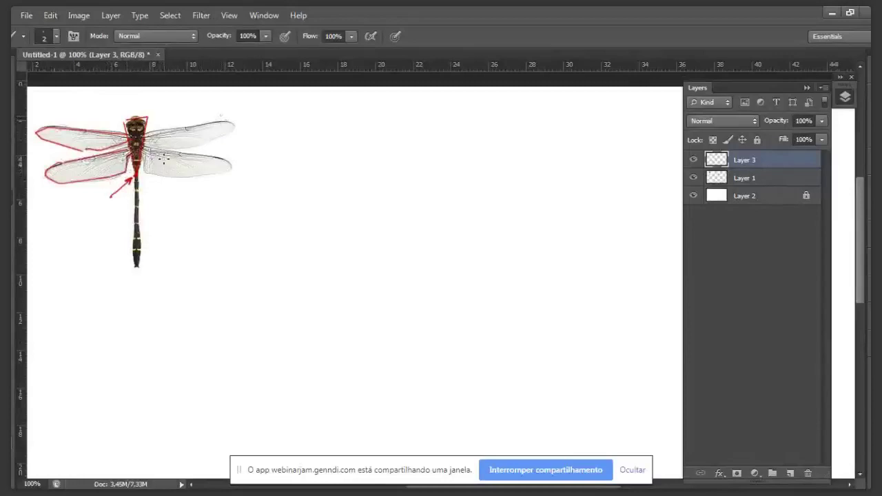
# Draw a red curved double-headed arrow linking the photo's two lower wings and outline the abdomen segments in red
pyautogui.moveTo(87, 186)
pyautogui.mouseDown()
pyautogui.moveTo(176, 209)
pyautogui.moveTo(175, 183)
pyautogui.mouseUp()
pyautogui.moveTo(82, 194); pyautogui.dragTo(91, 192)
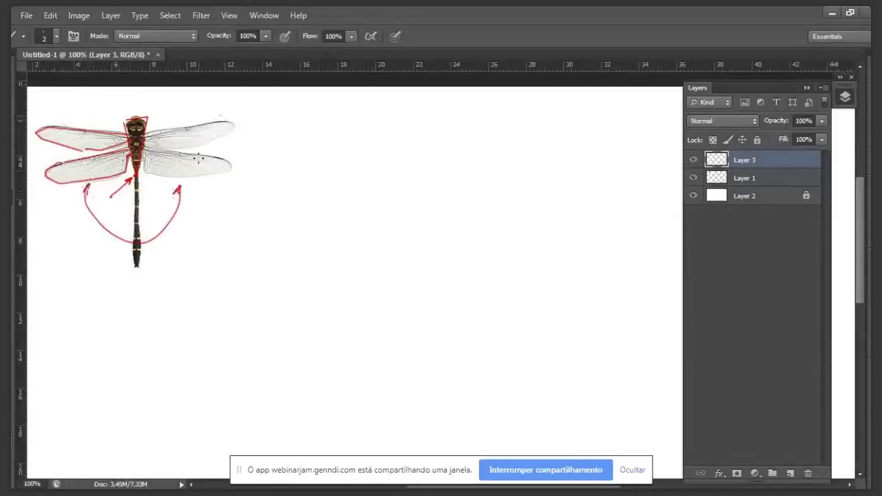
pyautogui.moveTo(140, 182); pyautogui.dragTo(136, 263)
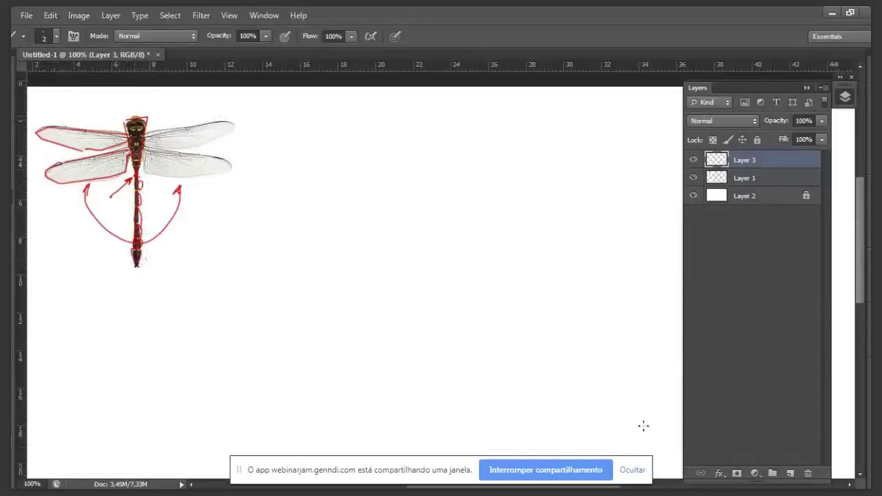
# Hide the screen-sharing notice and clear all red annotations from Layer 3
pyautogui.click(631, 469)
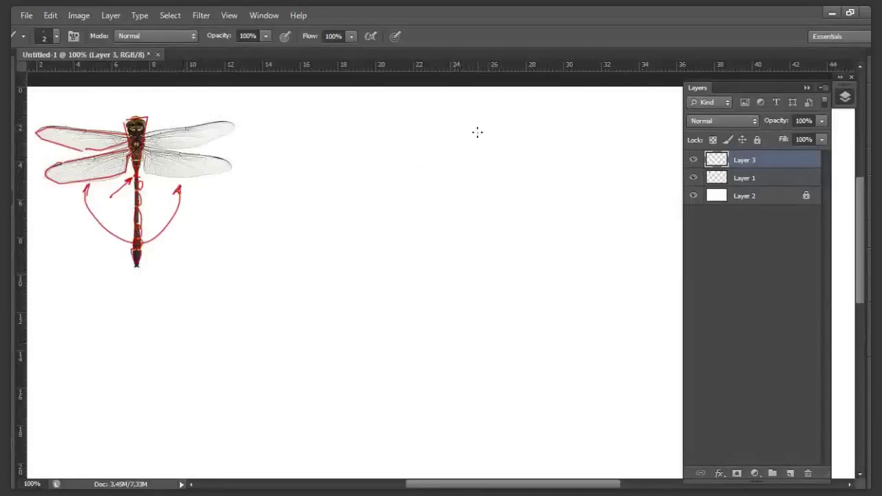
pyautogui.hotkey('ctrl', 'a')
pyautogui.press('Delete')
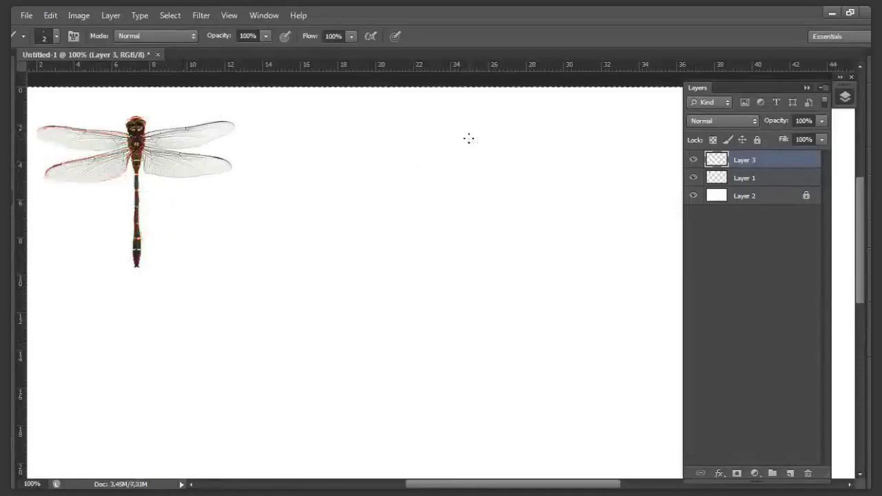
pyautogui.hotkey('ctrl', 'd')
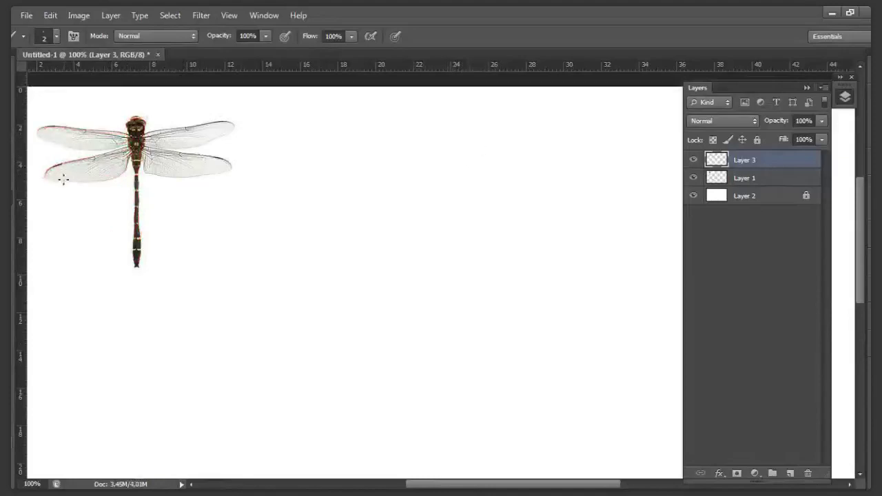
# Block in the wingspan and body of the dragonfly photo with rough black boxes
pyautogui.moveTo(37, 126)
pyautogui.mouseDown()
pyautogui.moveTo(39, 181)
pyautogui.moveTo(230, 162)
pyautogui.moveTo(223, 127)
pyautogui.moveTo(41, 132)
pyautogui.mouseUp()
pyautogui.moveTo(126, 126)
pyautogui.mouseDown()
pyautogui.moveTo(122, 249)
pyautogui.moveTo(141, 117)
pyautogui.mouseUp()
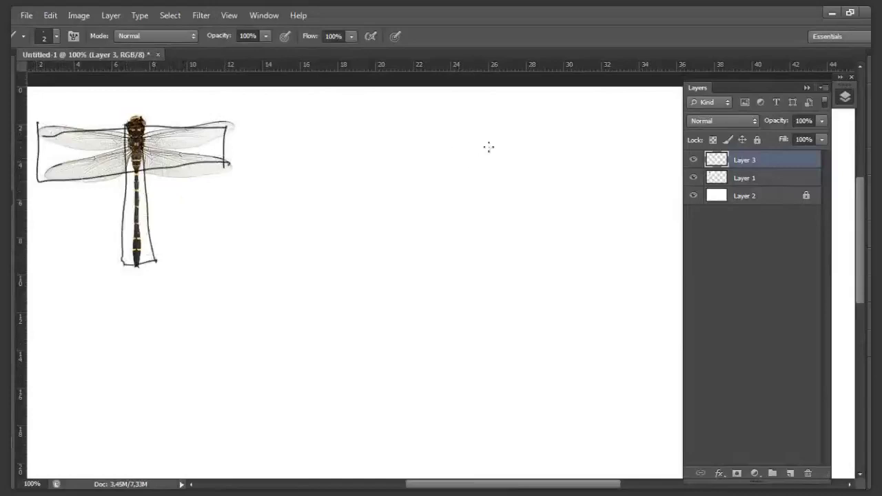
# Sketch a round head, a tapered thorax and a long thin abdomen in black beside the dragonfly photo
pyautogui.moveTo(484, 127)
pyautogui.mouseDown()
pyautogui.moveTo(465, 136)
pyautogui.moveTo(488, 133)
pyautogui.moveTo(473, 124)
pyautogui.moveTo(466, 144)
pyautogui.moveTo(491, 131)
pyautogui.moveTo(458, 134)
pyautogui.mouseUp()
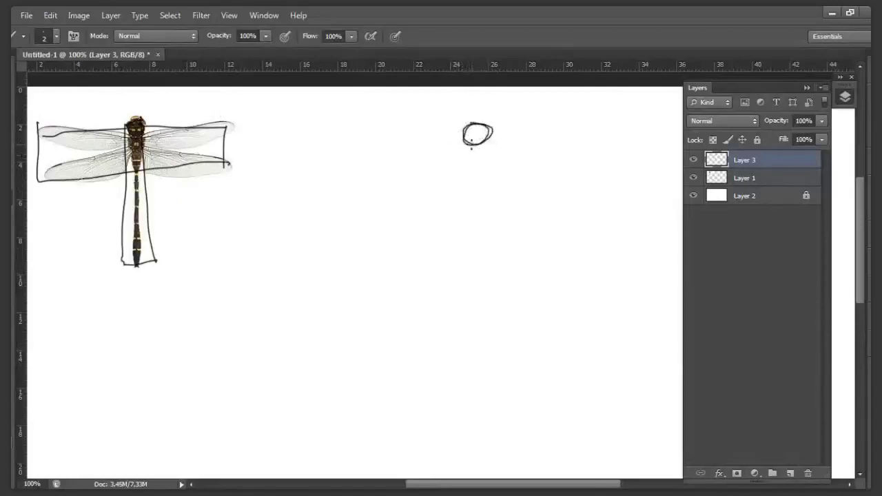
pyautogui.moveTo(467, 146)
pyautogui.mouseDown()
pyautogui.moveTo(472, 208)
pyautogui.moveTo(492, 146)
pyautogui.moveTo(469, 148)
pyautogui.moveTo(479, 142)
pyautogui.moveTo(489, 153)
pyautogui.moveTo(478, 201)
pyautogui.moveTo(488, 147)
pyautogui.mouseUp()
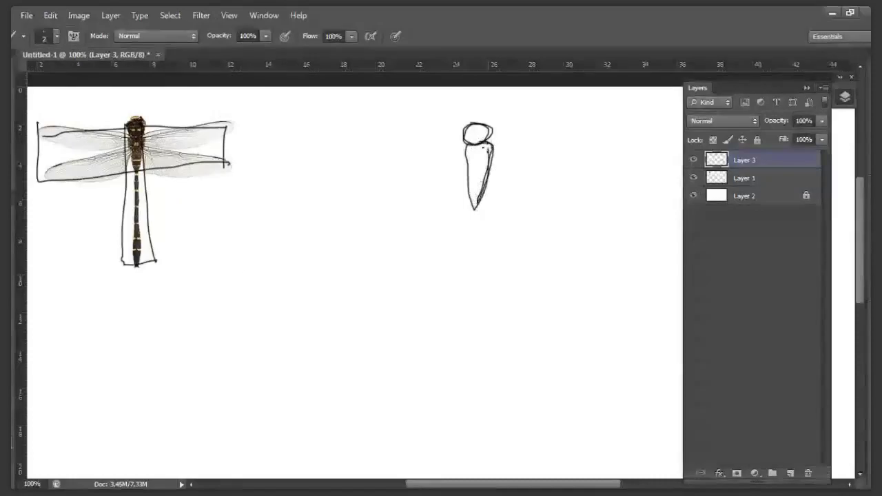
pyautogui.moveTo(485, 147)
pyautogui.mouseDown()
pyautogui.moveTo(469, 376)
pyautogui.moveTo(481, 344)
pyautogui.moveTo(474, 211)
pyautogui.mouseUp()
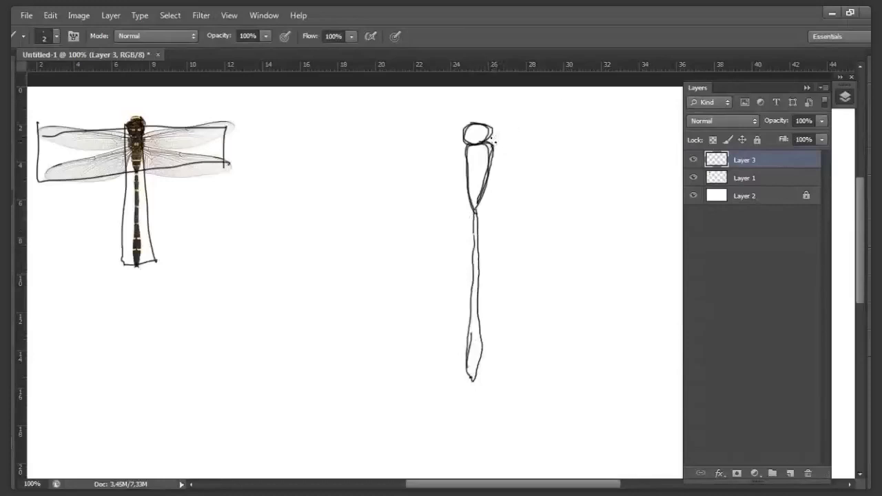
# Scribble extra lines beside the photo's head, and delete all black marks covering the dragonfly photo
pyautogui.moveTo(152, 110)
pyautogui.mouseDown()
pyautogui.moveTo(155, 144)
pyautogui.moveTo(186, 124)
pyautogui.moveTo(152, 108)
pyautogui.moveTo(153, 96)
pyautogui.moveTo(162, 132)
pyautogui.mouseUp()
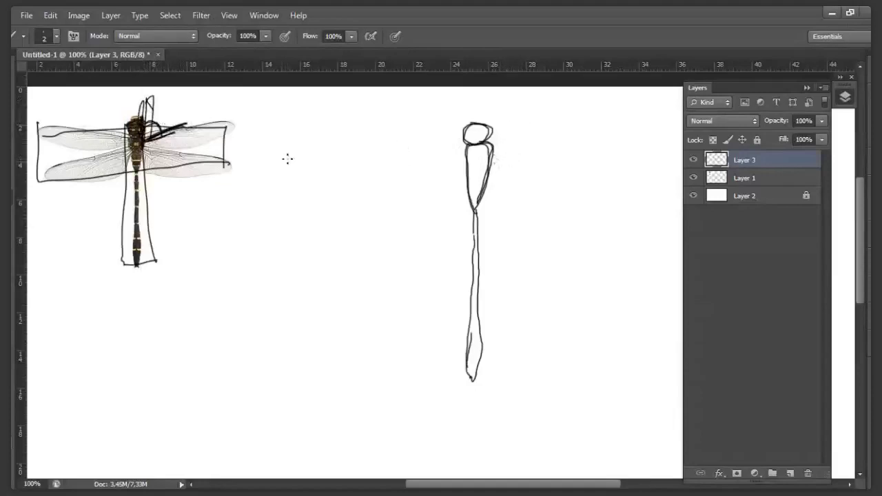
pyautogui.press('m')
pyautogui.moveTo(257, 315)
pyautogui.mouseDown()
pyautogui.moveTo(139, 228)
pyautogui.moveTo(14, 69)
pyautogui.mouseUp()
pyautogui.press('Delete')
pyautogui.moveTo(471, 197); pyautogui.dragTo(290, 206)
# Sketch the upper and lower right wings on the drawn dragonfly with the Brush
pyautogui.press('b')
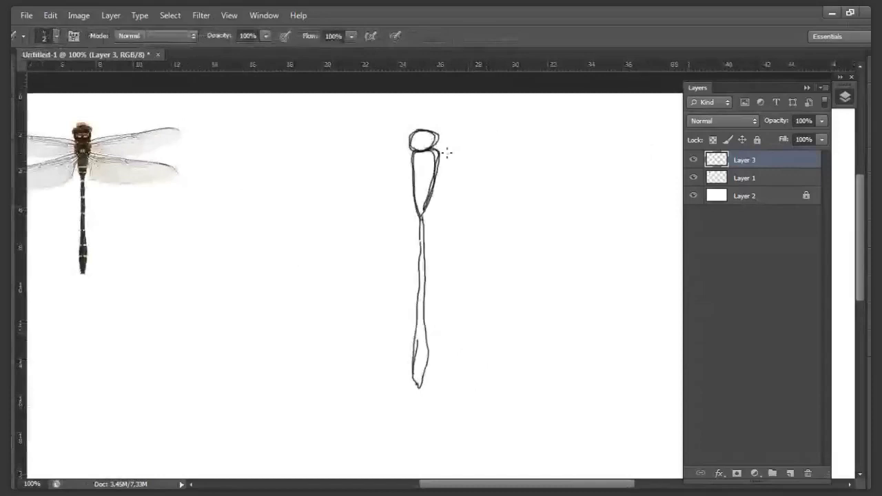
pyautogui.moveTo(351, 176); pyautogui.dragTo(378, 165)
pyautogui.moveTo(490, 140)
pyautogui.mouseDown()
pyautogui.moveTo(615, 120)
pyautogui.moveTo(635, 126)
pyautogui.moveTo(632, 138)
pyautogui.moveTo(551, 168)
pyautogui.moveTo(486, 158)
pyautogui.mouseUp()
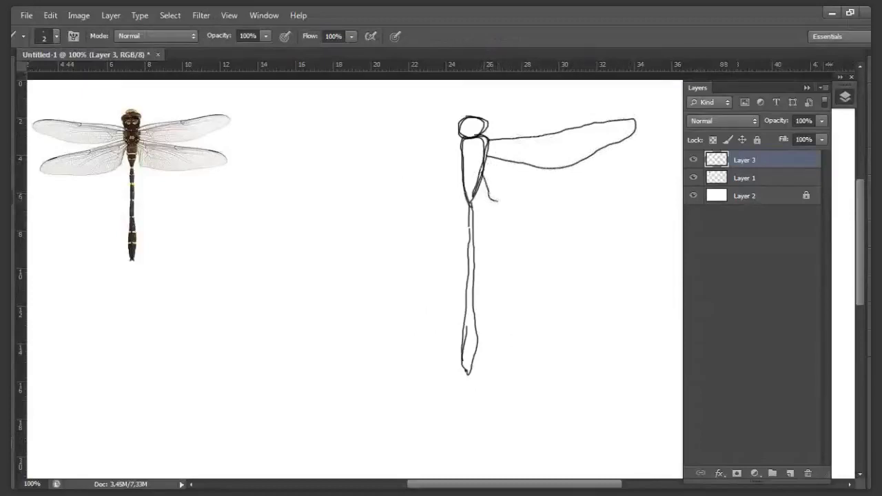
pyautogui.moveTo(520, 203); pyautogui.dragTo(587, 203)
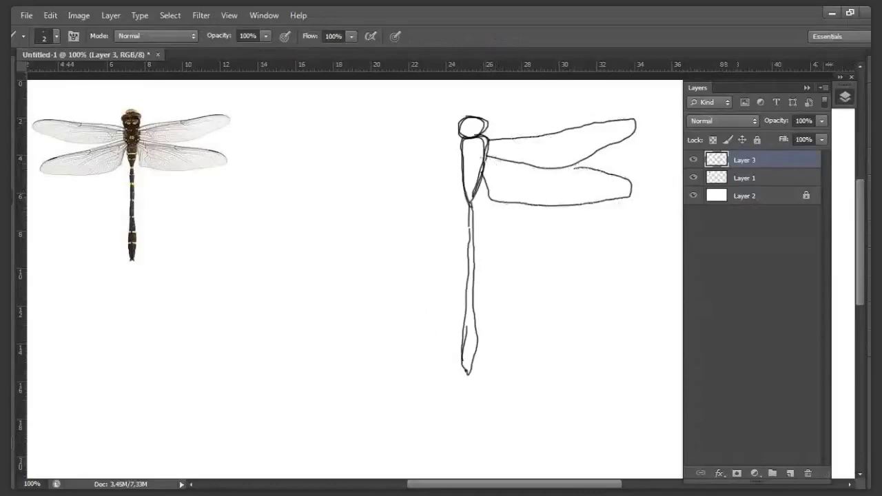
pyautogui.moveTo(486, 160); pyautogui.dragTo(630, 178)
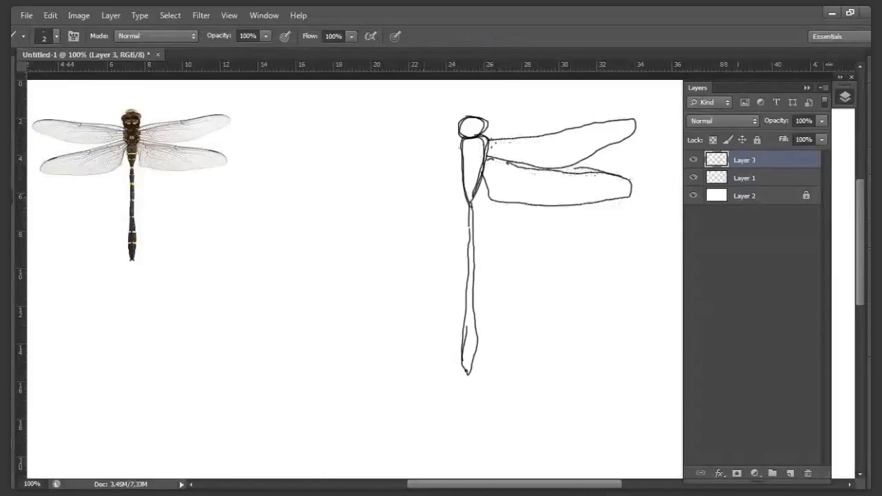
# Sketch the upper and lower left wings on the drawn dragonfly and reinforce the upper wing's tip
pyautogui.moveTo(466, 139)
pyautogui.mouseDown()
pyautogui.moveTo(333, 133)
pyautogui.moveTo(330, 143)
pyautogui.moveTo(379, 164)
pyautogui.moveTo(425, 170)
pyautogui.moveTo(465, 160)
pyautogui.moveTo(411, 175)
pyautogui.moveTo(325, 137)
pyautogui.mouseUp()
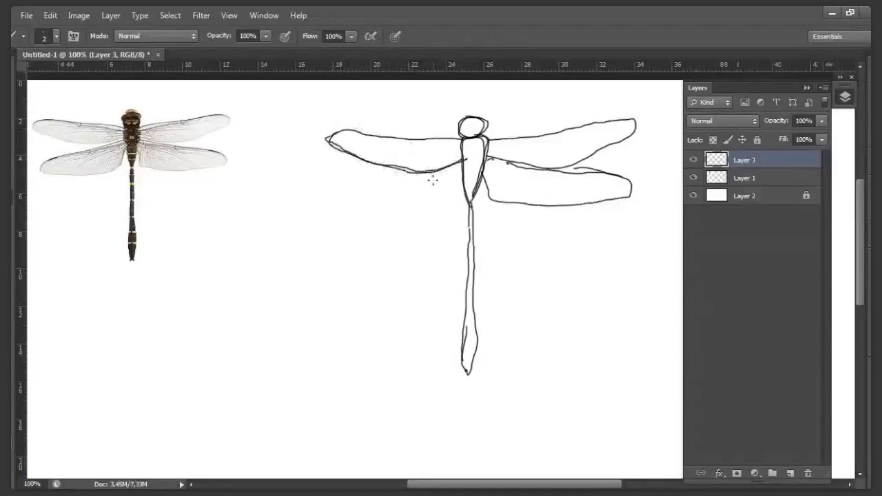
pyautogui.moveTo(456, 164)
pyautogui.mouseDown()
pyautogui.moveTo(333, 202)
pyautogui.moveTo(398, 203)
pyautogui.mouseUp()
pyautogui.moveTo(335, 205)
pyautogui.mouseDown()
pyautogui.moveTo(438, 202)
pyautogui.moveTo(462, 175)
pyautogui.moveTo(450, 201)
pyautogui.moveTo(427, 208)
pyautogui.mouseUp()
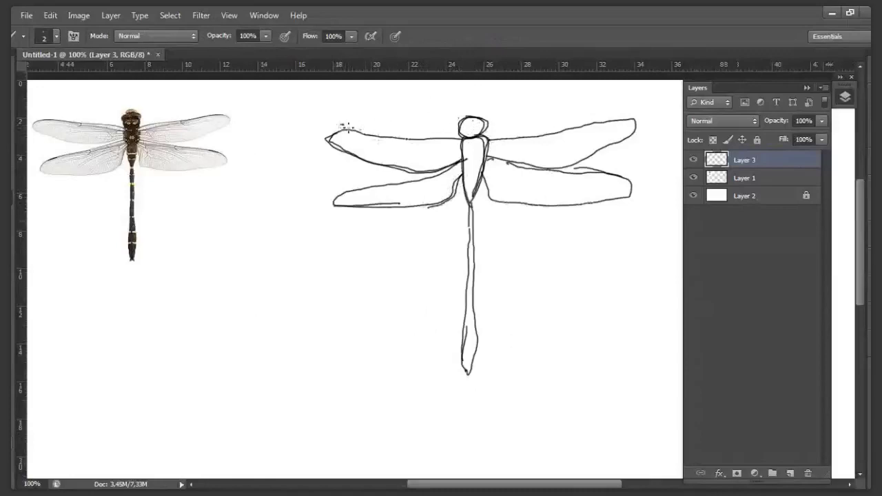
pyautogui.moveTo(350, 130); pyautogui.dragTo(325, 140)
# Draw two round eyes inside the sketched head, using the head in the dragonfly photo as reference
pyautogui.moveTo(462, 125); pyautogui.dragTo(469, 126)
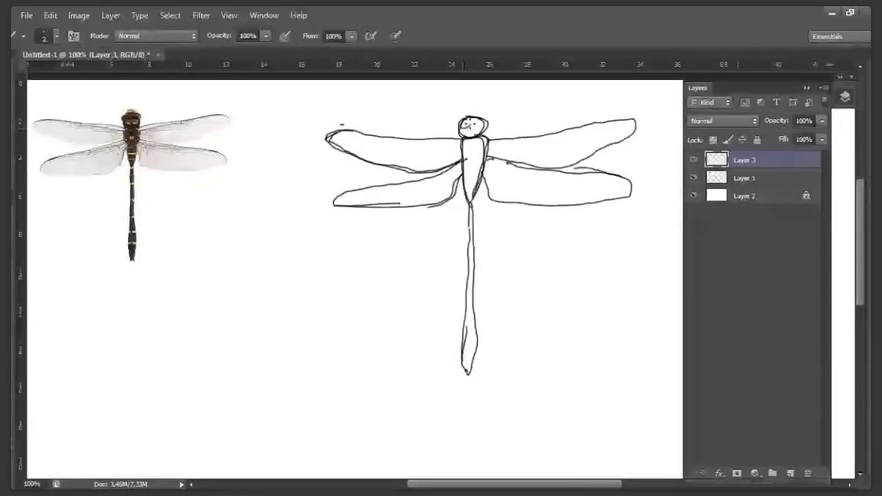
pyautogui.moveTo(104, 111); pyautogui.dragTo(487, 184)
pyautogui.keyDown('alt'); pyautogui.click(487, 184); pyautogui.keyUp('alt')
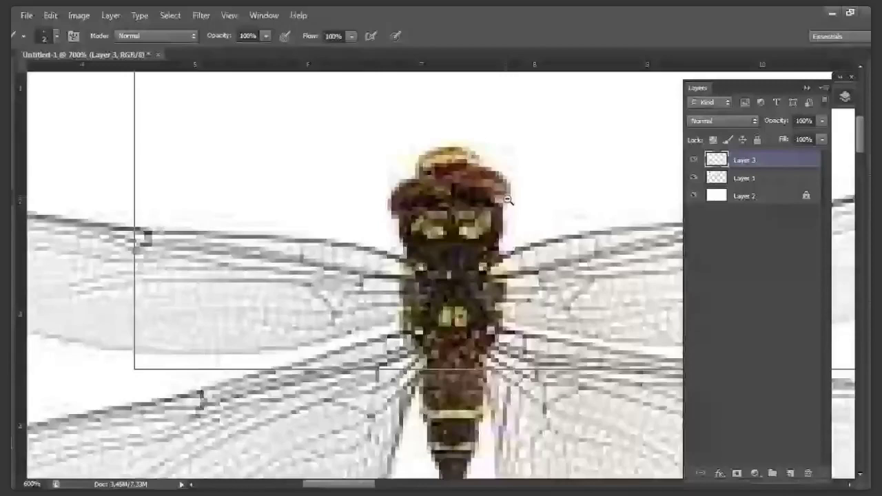
pyautogui.keyDown('alt'); pyautogui.click(508, 200); pyautogui.keyUp('alt')
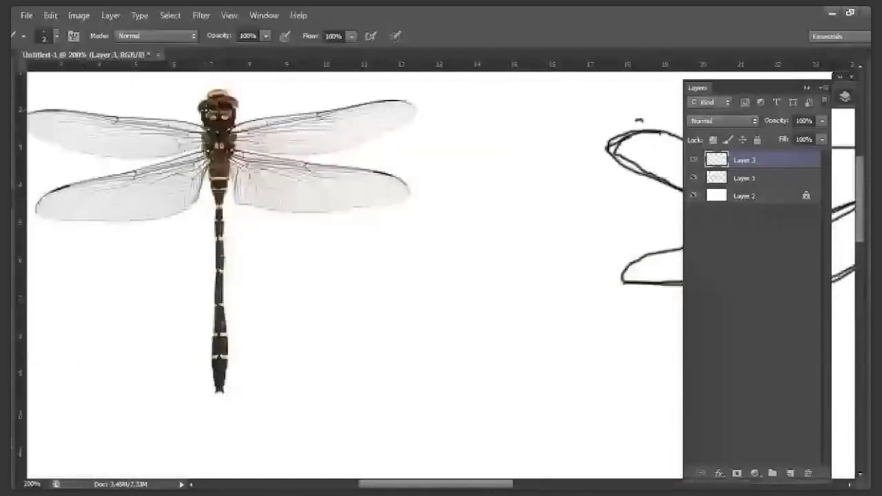
pyautogui.moveTo(509, 200); pyautogui.dragTo(178, 253)
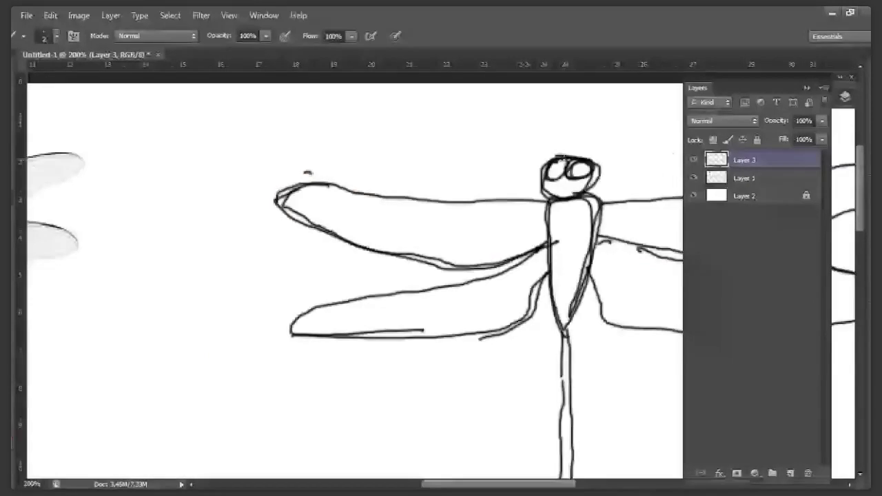
# Redraw and smooth the outlines of the sketched dragonfly's lower left and lower right wings
pyautogui.scroll(-1, 452, 143)
pyautogui.moveTo(453, 193); pyautogui.dragTo(454, 193)
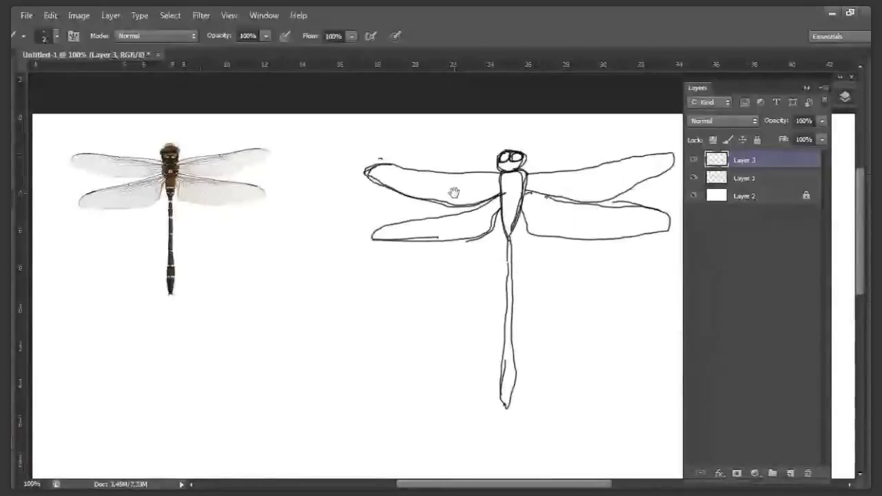
pyautogui.moveTo(454, 193); pyautogui.dragTo(456, 193)
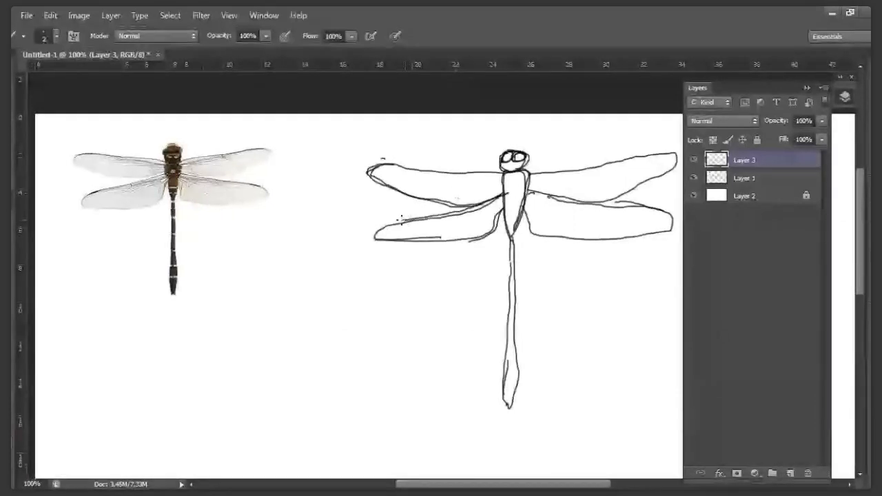
pyautogui.moveTo(390, 222); pyautogui.dragTo(374, 234)
pyautogui.moveTo(658, 238)
pyautogui.mouseDown()
pyautogui.moveTo(628, 244)
pyautogui.moveTo(644, 227)
pyautogui.moveTo(636, 239)
pyautogui.mouseUp()
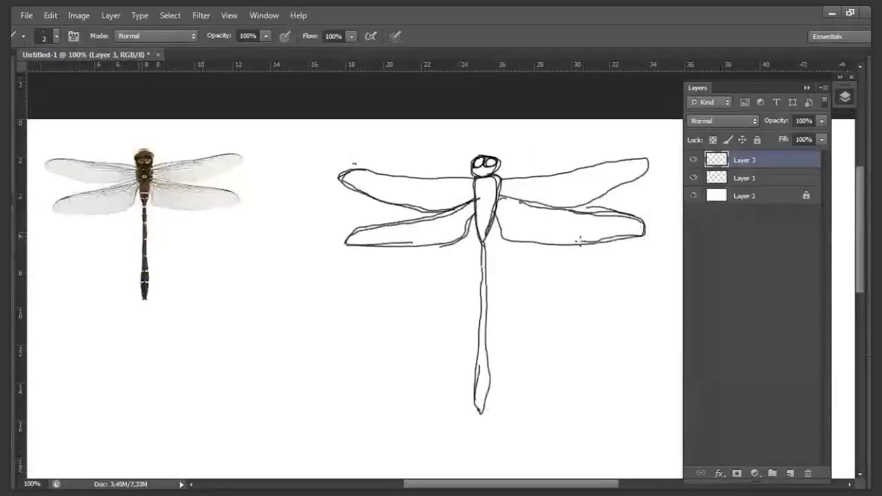
pyautogui.moveTo(580, 239)
pyautogui.mouseDown()
pyautogui.moveTo(528, 241)
pyautogui.moveTo(496, 214)
pyautogui.moveTo(502, 199)
pyautogui.mouseUp()
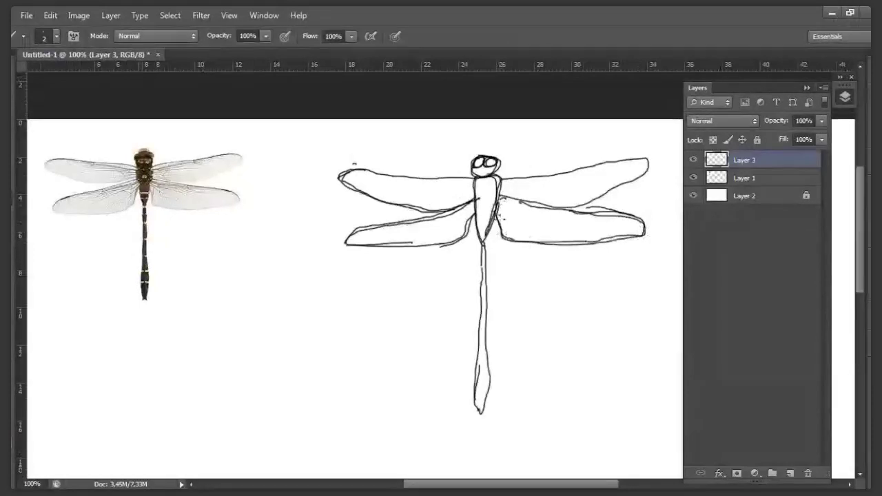
# Retrace the inner edge of the sketched dragonfly's lower right wing and refine the outline of its head
pyautogui.moveTo(496, 212); pyautogui.dragTo(508, 241)
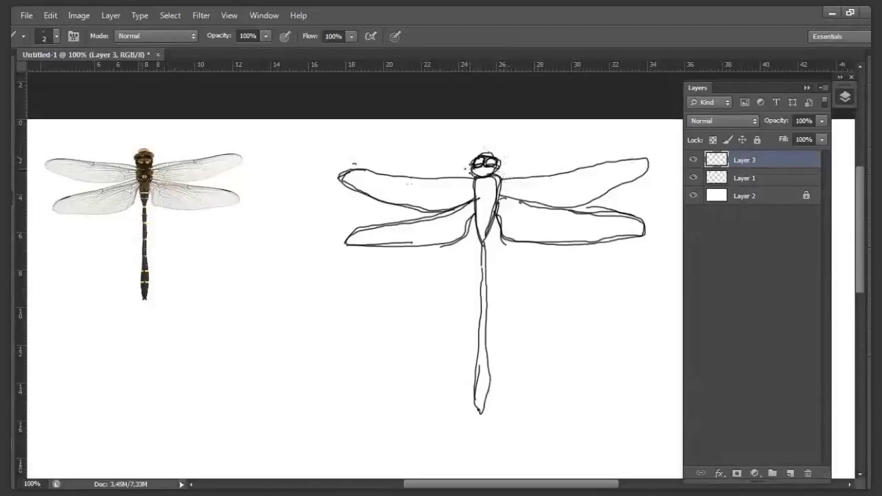
pyautogui.moveTo(473, 172); pyautogui.dragTo(467, 177)
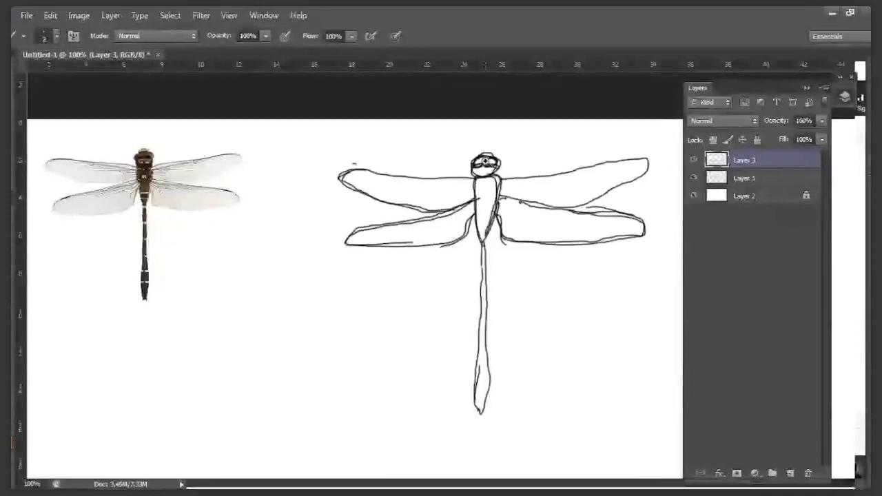
# Retrace the sketched upper right wing's top edge, tip and outer underside with darker Brush strokes
pyautogui.keyDown('ctrl'); pyautogui.click(485, 161); pyautogui.keyUp('ctrl')
pyautogui.keyDown('ctrl'); pyautogui.click(485, 162); pyautogui.keyUp('ctrl')
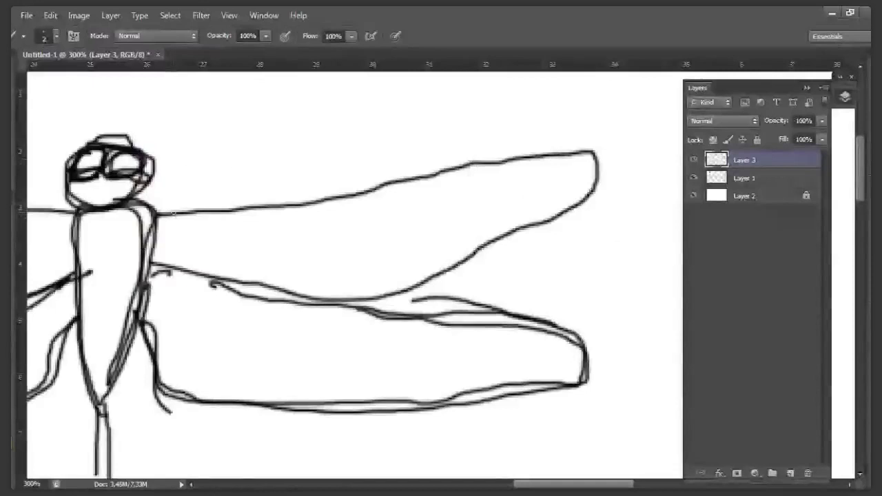
pyautogui.moveTo(169, 213); pyautogui.dragTo(370, 190)
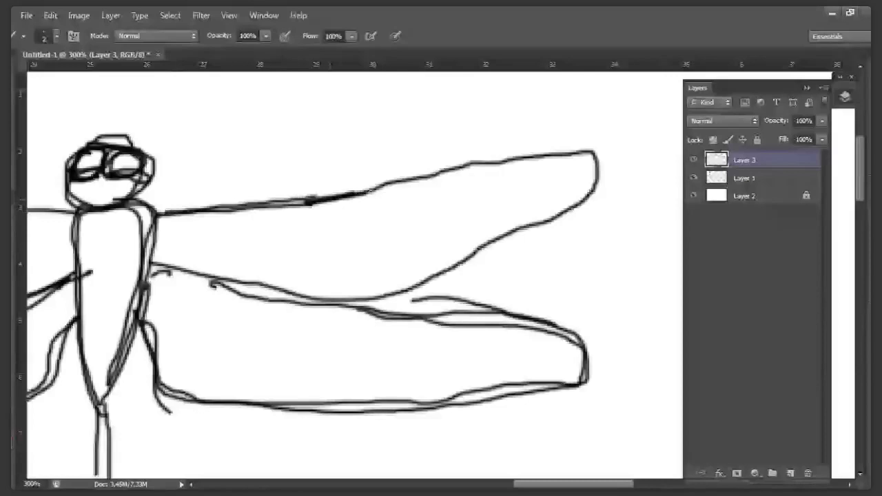
pyautogui.moveTo(370, 190); pyautogui.dragTo(600, 180)
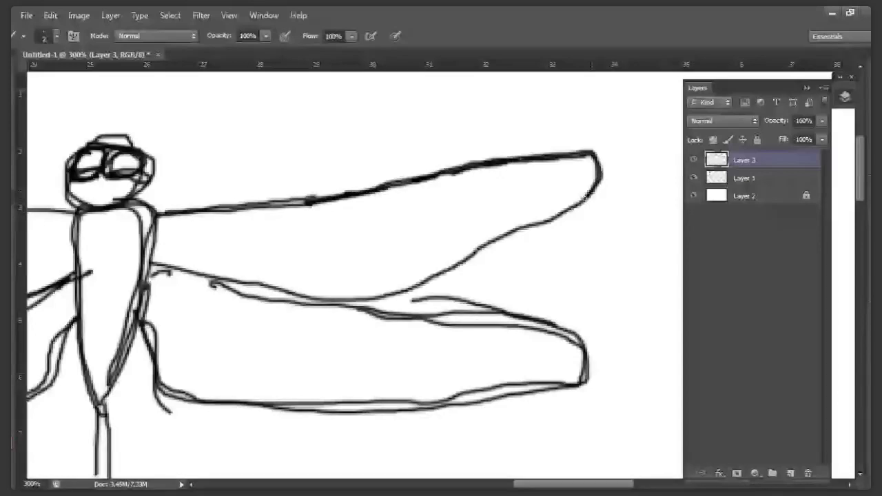
pyautogui.moveTo(591, 194); pyautogui.dragTo(434, 279)
# Erase the doubled line beneath the upper right wing and retrace that wing's lower edge near the body
pyautogui.press('e')
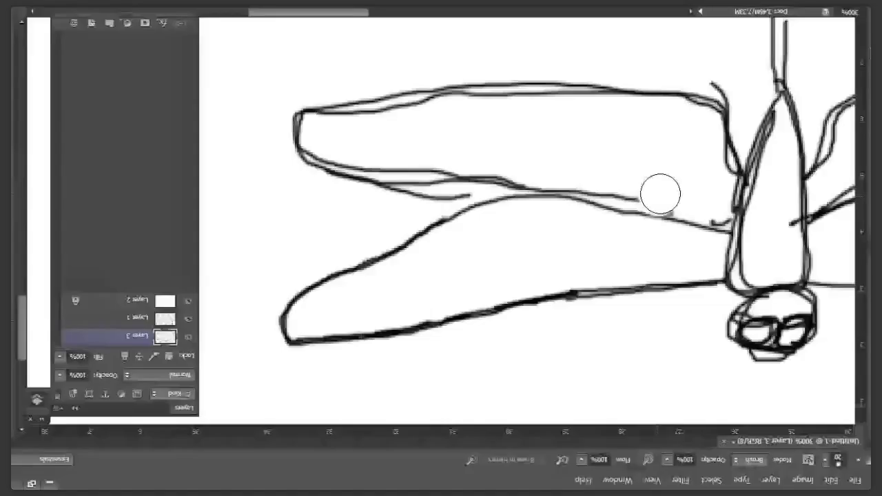
pyautogui.hotkey('ctrl', 'alt', 'Up')
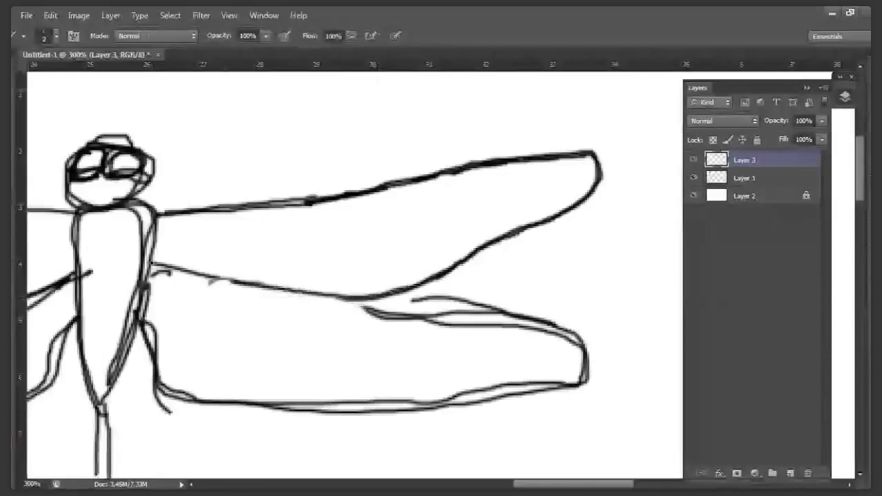
pyautogui.moveTo(185, 272)
pyautogui.mouseDown()
pyautogui.moveTo(338, 297)
pyautogui.moveTo(315, 293)
pyautogui.mouseUp()
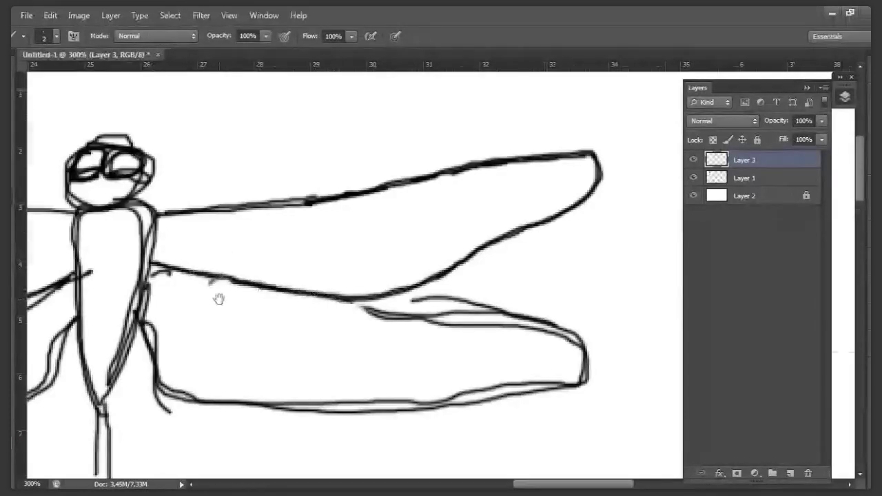
# Compare the wings with the photo and erase the lower right wing's doubled outlines with the Eraser at size 10
pyautogui.moveTo(218, 297); pyautogui.dragTo(656, 250)
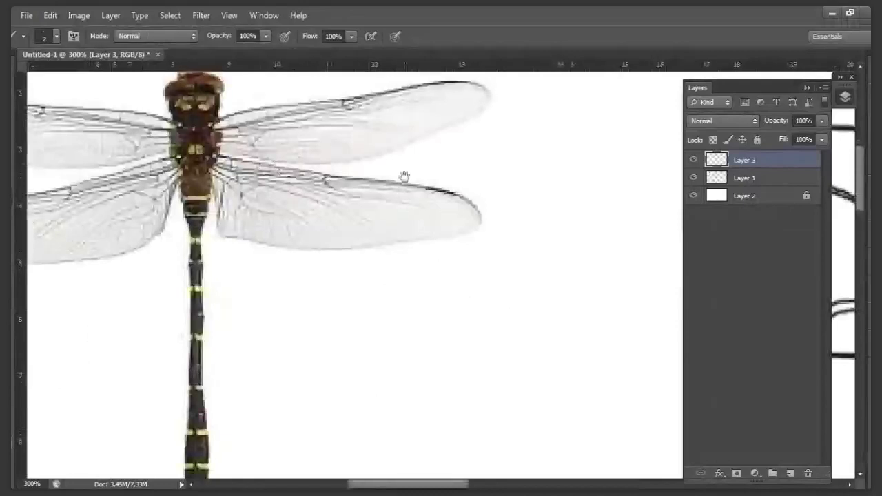
pyautogui.moveTo(481, 212); pyautogui.dragTo(190, 213)
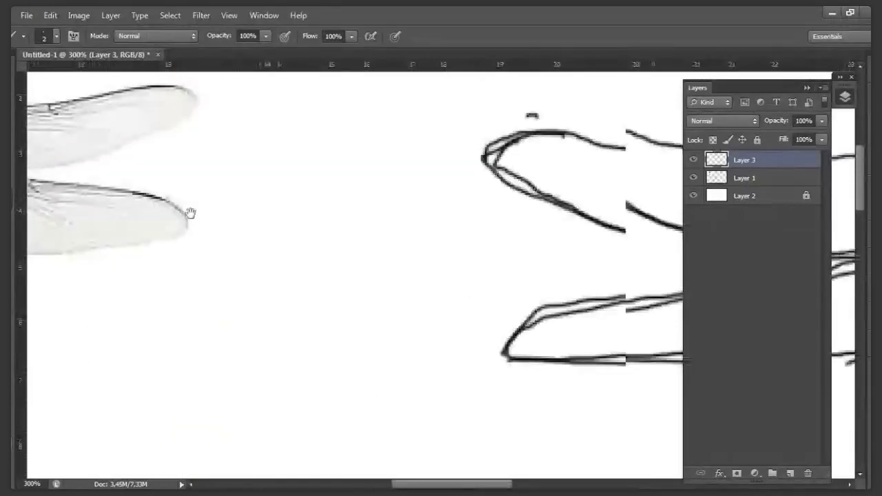
pyautogui.moveTo(648, 225)
pyautogui.mouseDown()
pyautogui.moveTo(258, 225)
pyautogui.moveTo(566, 253)
pyautogui.mouseUp()
pyautogui.press('e')
pyautogui.press('[')
pyautogui.moveTo(541, 225)
pyautogui.mouseDown()
pyautogui.moveTo(526, 240)
pyautogui.moveTo(498, 239)
pyautogui.moveTo(529, 239)
pyautogui.moveTo(422, 266)
pyautogui.moveTo(623, 284)
pyautogui.moveTo(547, 250)
pyautogui.mouseUp()
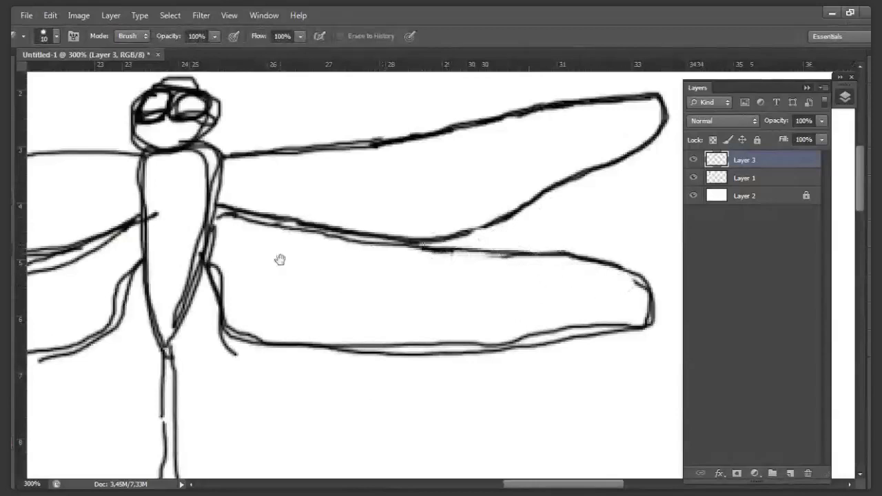
pyautogui.moveTo(280, 259); pyautogui.dragTo(547, 279)
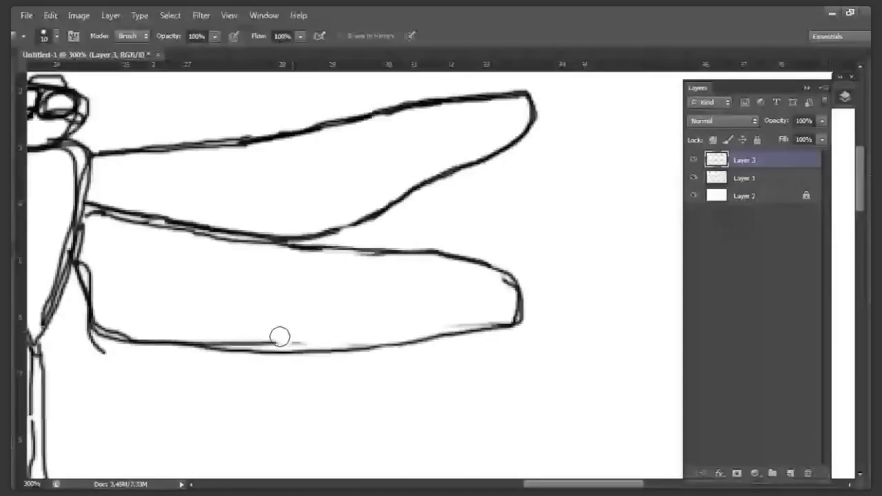
pyautogui.moveTo(279, 336); pyautogui.dragTo(237, 341)
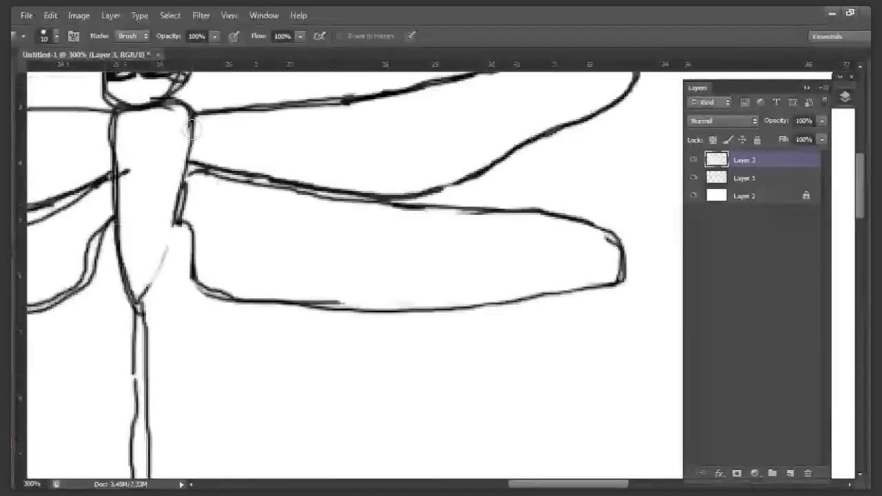
# Erase the right side of the sketched thorax and redraw it as one clean curve with the Brush
pyautogui.moveTo(192, 128); pyautogui.dragTo(191, 138)
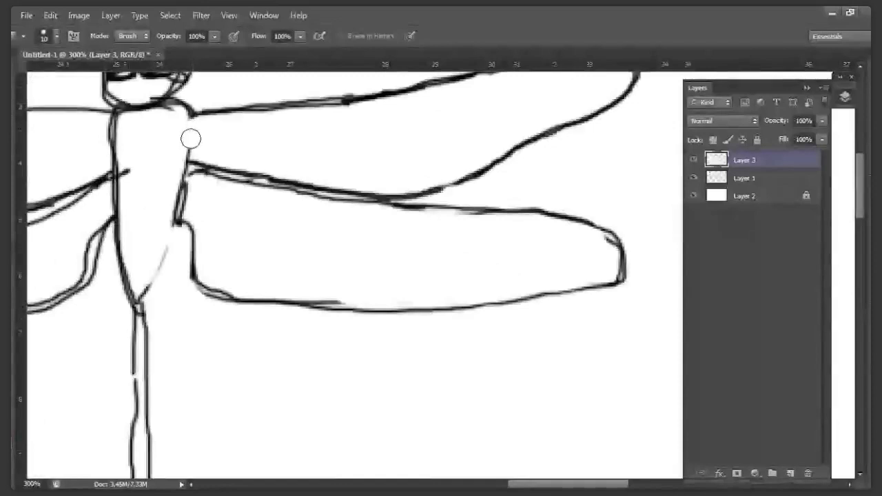
pyautogui.moveTo(190, 139); pyautogui.dragTo(178, 221)
pyautogui.press('b')
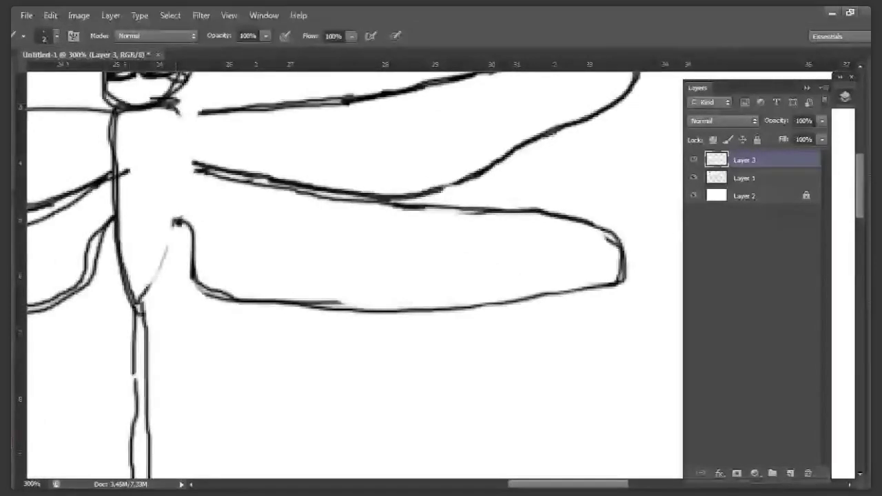
pyautogui.moveTo(143, 302); pyautogui.dragTo(180, 112)
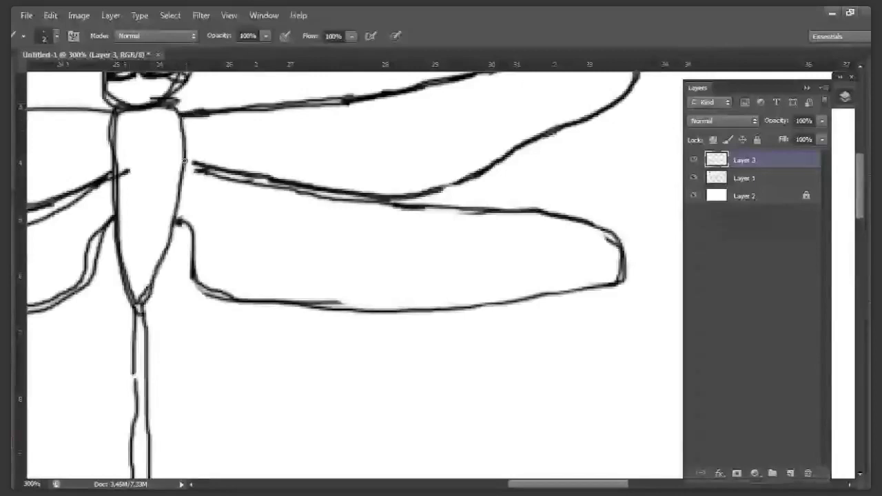
# Join the lower right wing's upper edge to the thorax, retrace the wing's base and undo the unwanted strokes
pyautogui.moveTo(184, 161); pyautogui.dragTo(222, 174)
pyautogui.moveTo(190, 224)
pyautogui.mouseDown()
pyautogui.moveTo(208, 295)
pyautogui.moveTo(230, 301)
pyautogui.mouseUp()
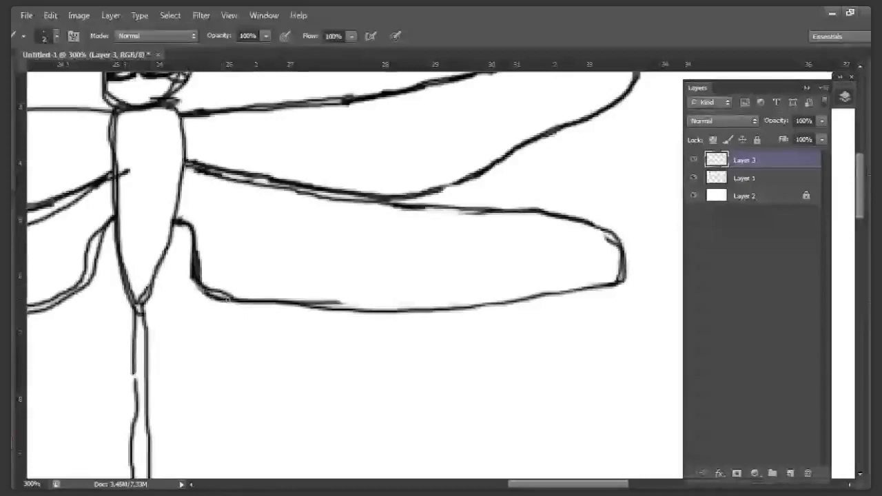
pyautogui.hotkey('ctrl', 'alt', 'z')
pyautogui.hotkey('ctrl', 'alt', 'z')
# Erase the stray line inside the thorax and the leftover doubled lines at the lower right wing's tip and lower edge
pyautogui.press('e')
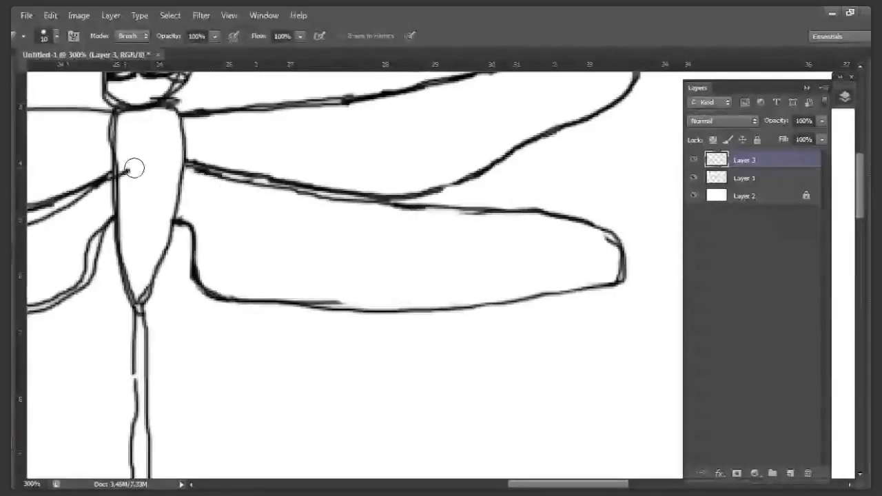
pyautogui.moveTo(471, 223); pyautogui.dragTo(294, 270)
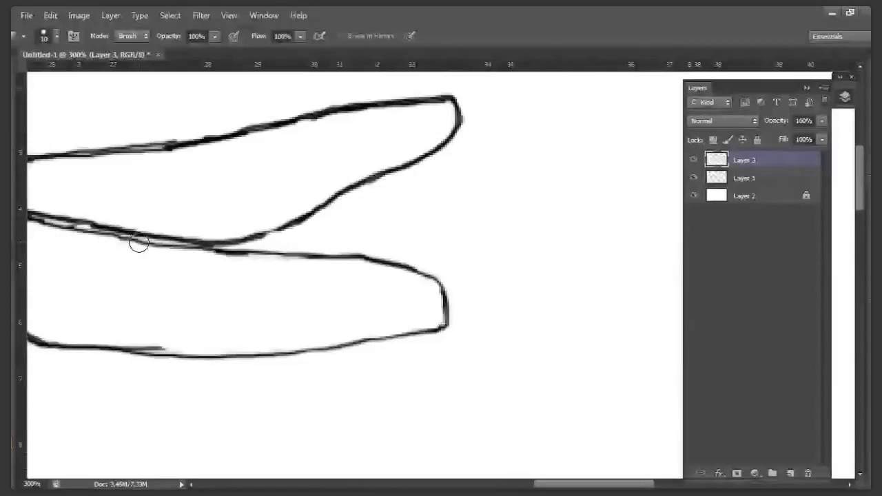
pyautogui.moveTo(138, 244); pyautogui.dragTo(590, 295)
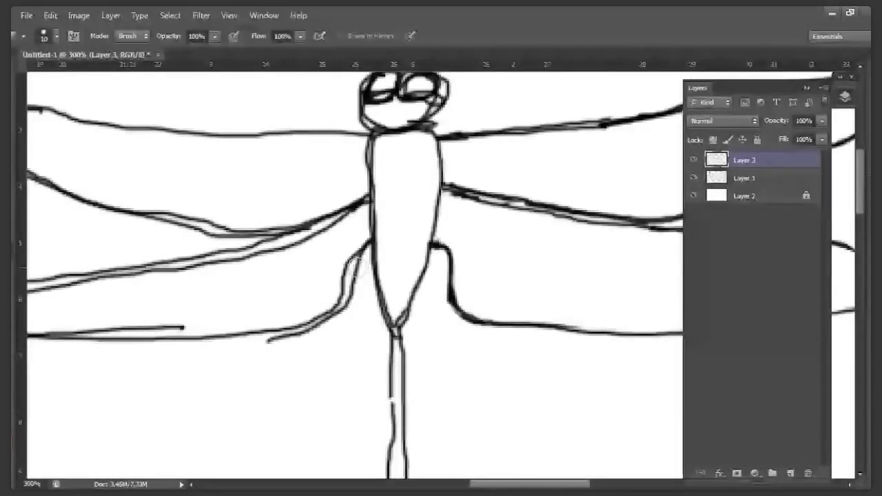
# Erase the doubled lines at the lower left wing's base and inner upper edge, enlarging the Eraser to size 9
pyautogui.hotkey('ctrl', 'z')
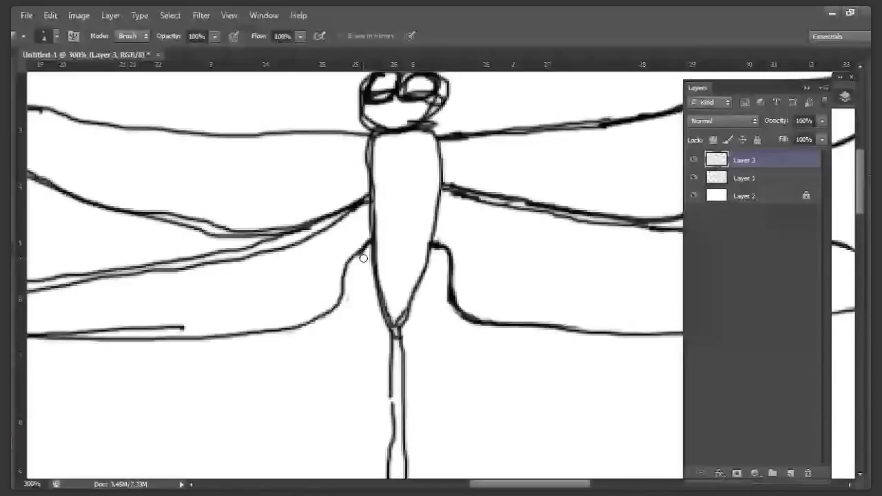
pyautogui.press(']')
pyautogui.press(']')
pyautogui.press(']')
pyautogui.press(']')
pyautogui.press(']')
pyautogui.moveTo(352, 215); pyautogui.dragTo(291, 247)
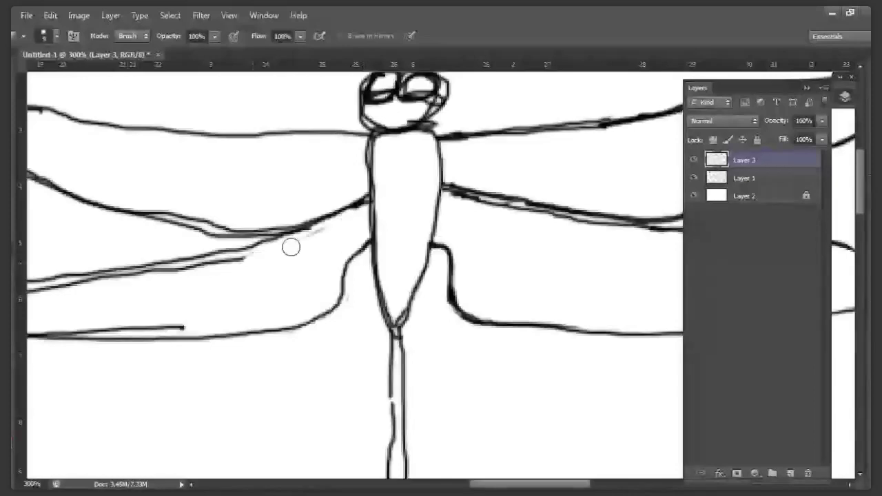
# Compare the sketch with the photo, then erase both lower wings' inner bases and redraw them as smooth curves meeting the thorax
pyautogui.hotkey('ctrl', '-')
pyautogui.hotkey('ctrl', '-')
pyautogui.moveTo(459, 260); pyautogui.dragTo(236, 256)
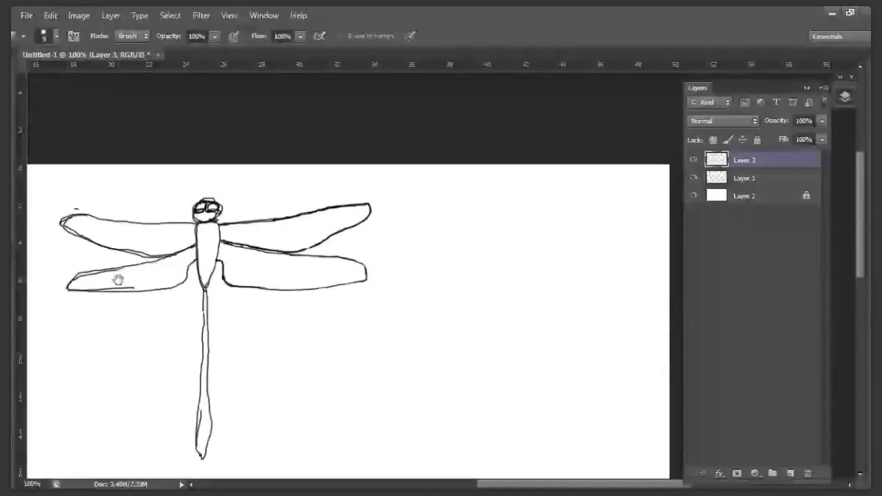
pyautogui.moveTo(119, 279); pyautogui.dragTo(570, 238)
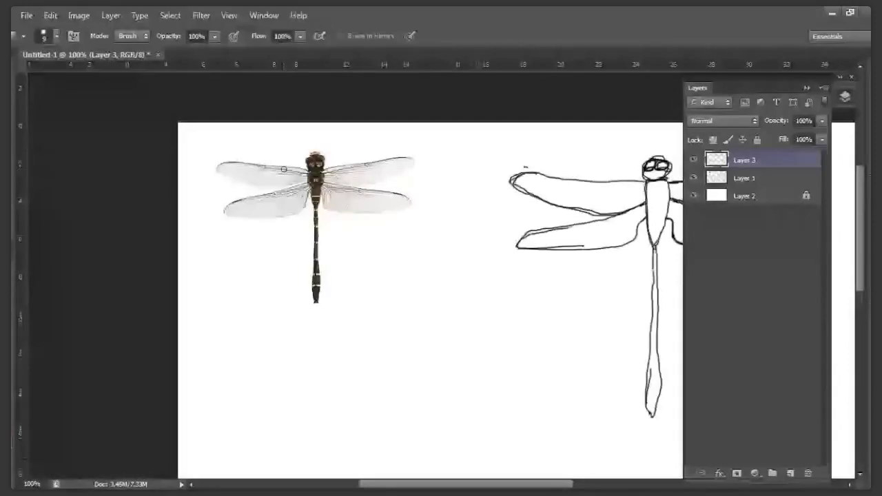
pyautogui.keyDown('ctrl'); pyautogui.click(217, 249); pyautogui.keyUp('ctrl')
pyautogui.moveTo(217, 249); pyautogui.dragTo(274, 237)
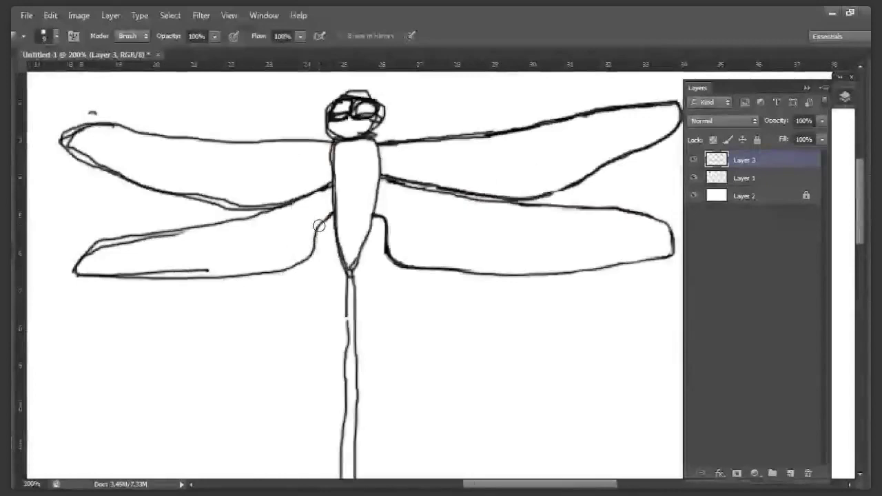
pyautogui.moveTo(318, 226); pyautogui.dragTo(334, 212)
pyautogui.moveTo(374, 215); pyautogui.dragTo(388, 229)
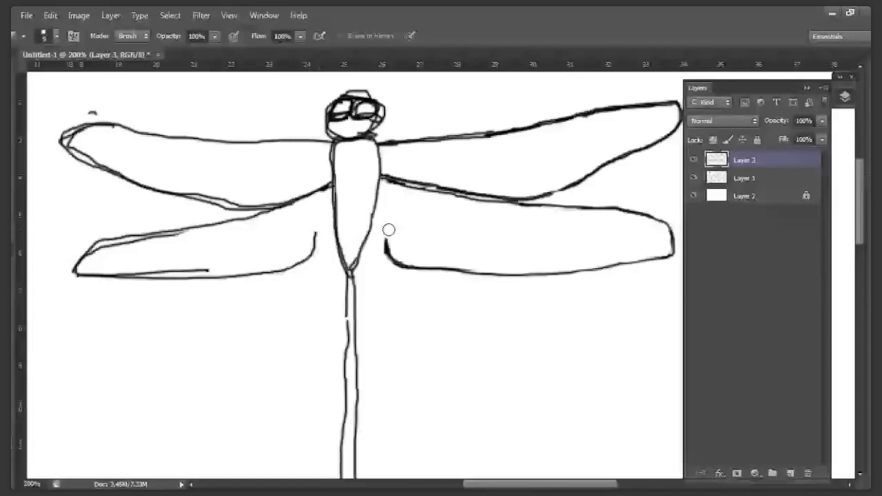
pyautogui.moveTo(389, 229); pyautogui.dragTo(386, 252)
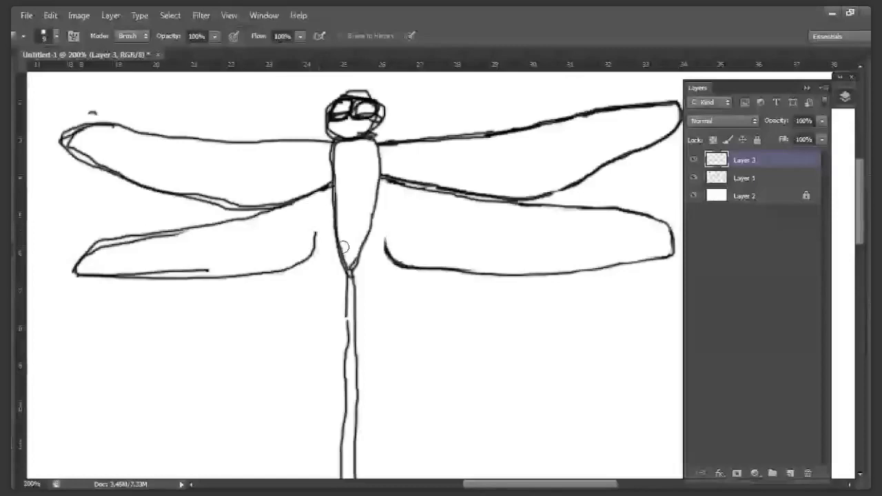
pyautogui.press('b')
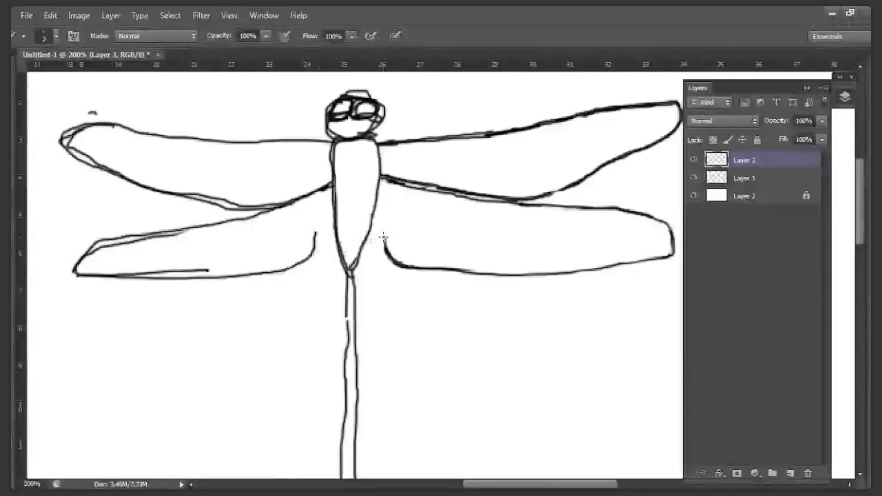
pyautogui.moveTo(373, 219); pyautogui.dragTo(384, 236)
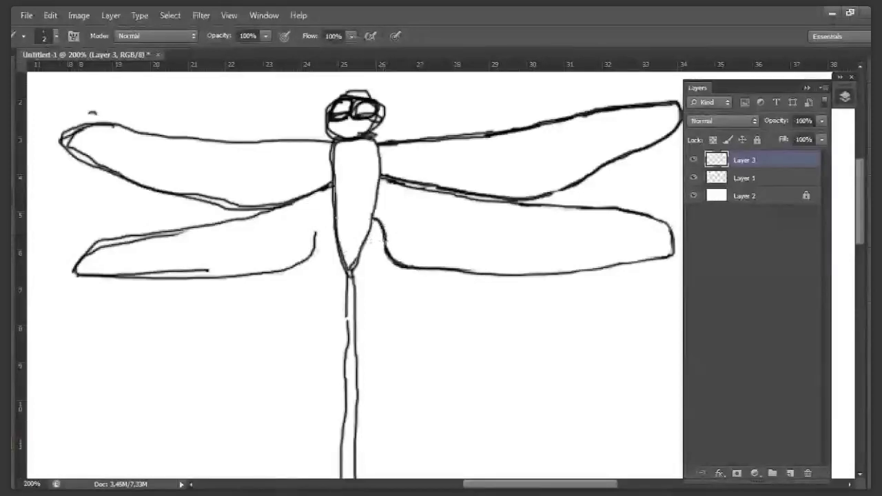
pyautogui.moveTo(329, 218); pyautogui.dragTo(307, 259)
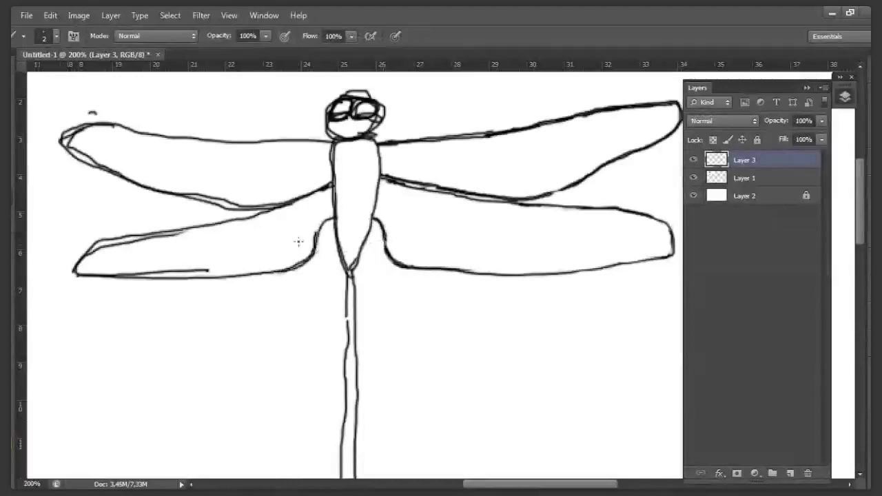
# Erase the doubled lines along both left wings' outlines and the stray mark above the upper left wing's tip
pyautogui.press('e')
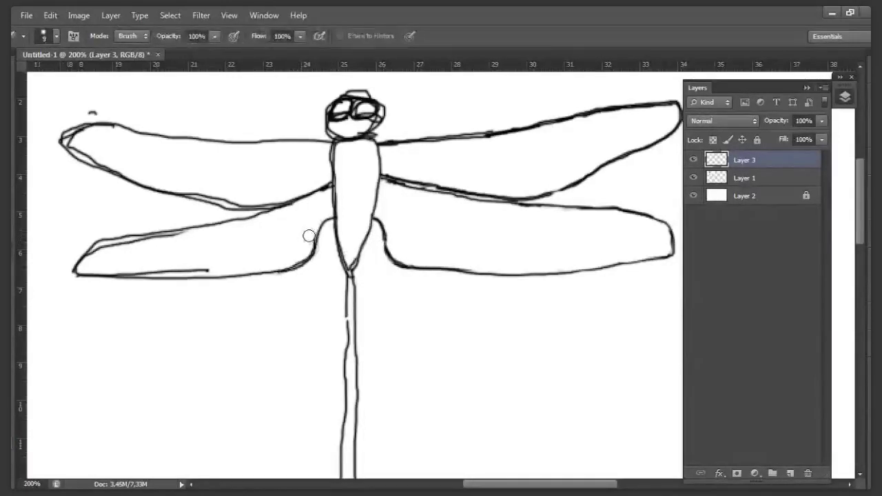
pyautogui.moveTo(117, 271); pyautogui.dragTo(205, 266)
pyautogui.moveTo(198, 191)
pyautogui.mouseDown()
pyautogui.moveTo(274, 199)
pyautogui.moveTo(237, 203)
pyautogui.moveTo(266, 199)
pyautogui.moveTo(191, 190)
pyautogui.mouseUp()
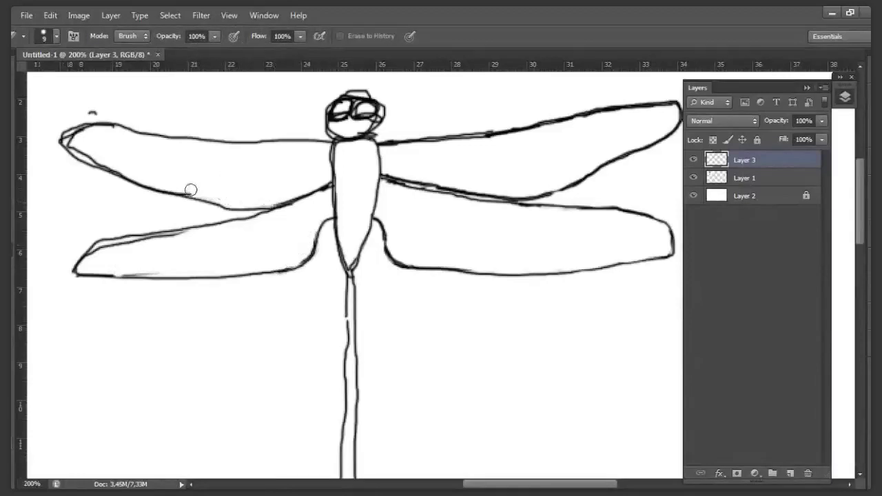
pyautogui.moveTo(87, 140)
pyautogui.mouseDown()
pyautogui.moveTo(65, 135)
pyautogui.moveTo(101, 159)
pyautogui.moveTo(79, 131)
pyautogui.moveTo(94, 113)
pyautogui.mouseUp()
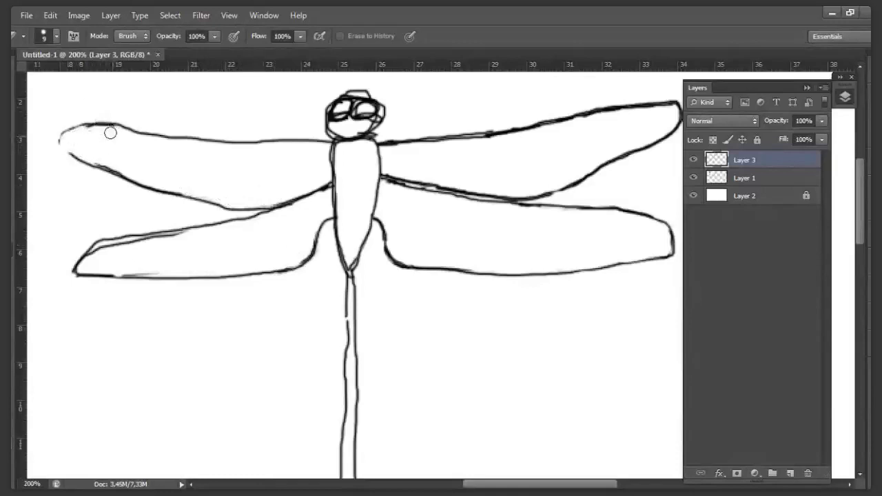
pyautogui.moveTo(146, 245)
pyautogui.mouseDown()
pyautogui.moveTo(102, 250)
pyautogui.moveTo(93, 261)
pyautogui.moveTo(153, 238)
pyautogui.moveTo(210, 232)
pyautogui.mouseUp()
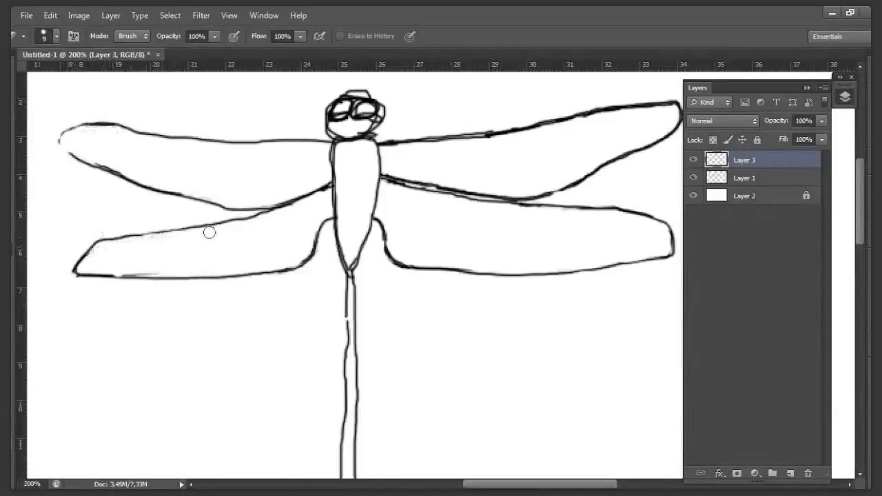
pyautogui.moveTo(118, 266)
pyautogui.mouseDown()
pyautogui.moveTo(158, 268)
pyautogui.moveTo(124, 272)
pyautogui.mouseUp()
pyautogui.moveTo(78, 256); pyautogui.dragTo(104, 253)
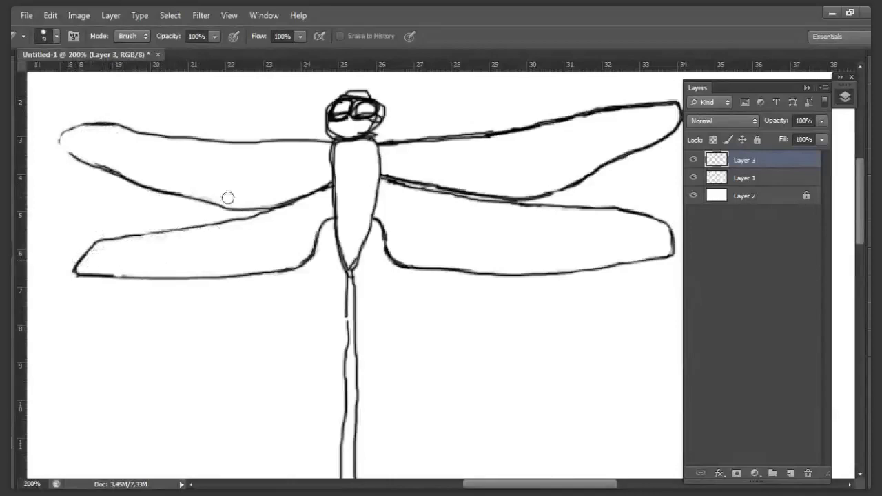
# Shrink the Eraser to size 1 and erase a thin gap between the touching outlines of the two right wings
pyautogui.hotkey('ctrl', 'space')
pyautogui.moveTo(356, 166); pyautogui.dragTo(208, 260)
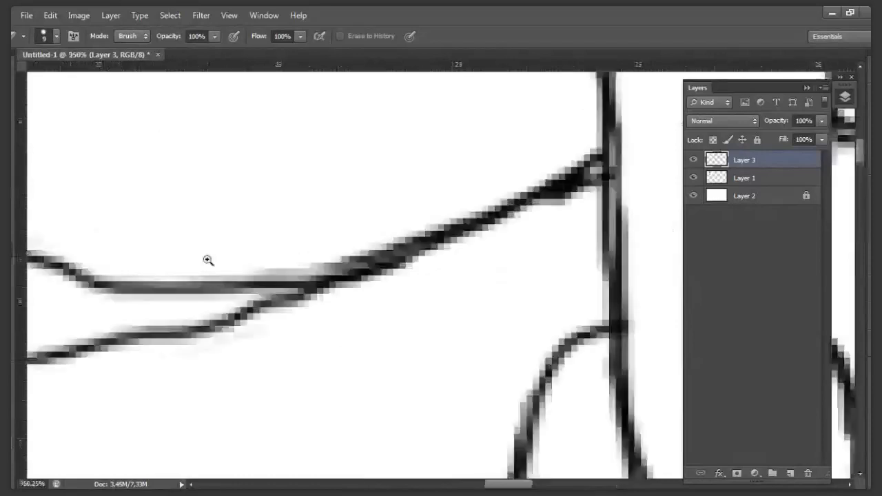
pyautogui.keyDown('ctrl'); pyautogui.keyDown('alt'); pyautogui.click(421, 227); pyautogui.keyUp('alt'); pyautogui.keyUp('ctrl')
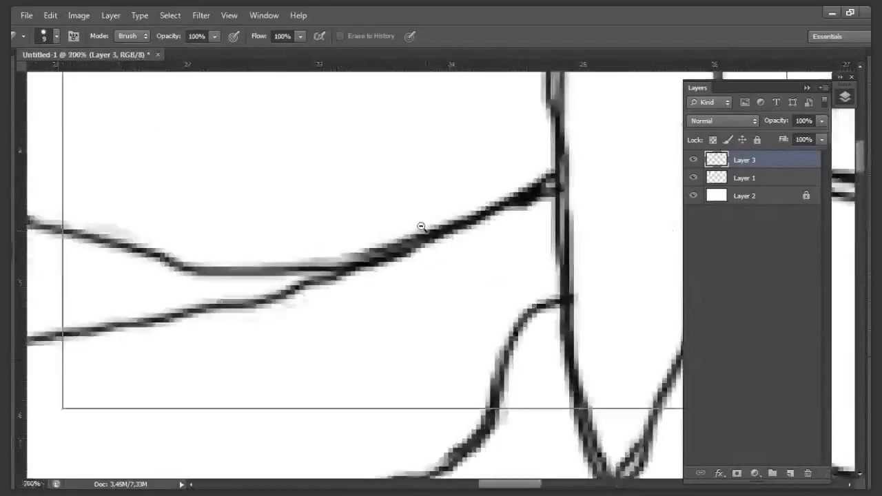
pyautogui.keyDown('ctrl'); pyautogui.keyDown('alt'); pyautogui.click(421, 226); pyautogui.keyUp('alt'); pyautogui.keyUp('ctrl')
pyautogui.press('[')
pyautogui.press('[')
pyautogui.press('[')
pyautogui.press('[')
pyautogui.press('[')
pyautogui.press('[')
pyautogui.press('[')
pyautogui.press('[')
pyautogui.moveTo(594, 228); pyautogui.dragTo(456, 199)
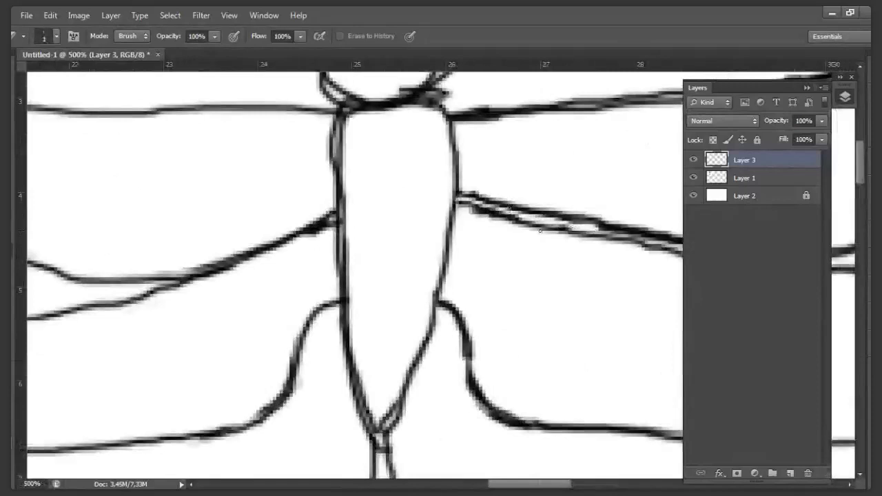
pyautogui.moveTo(551, 232); pyautogui.dragTo(325, 242)
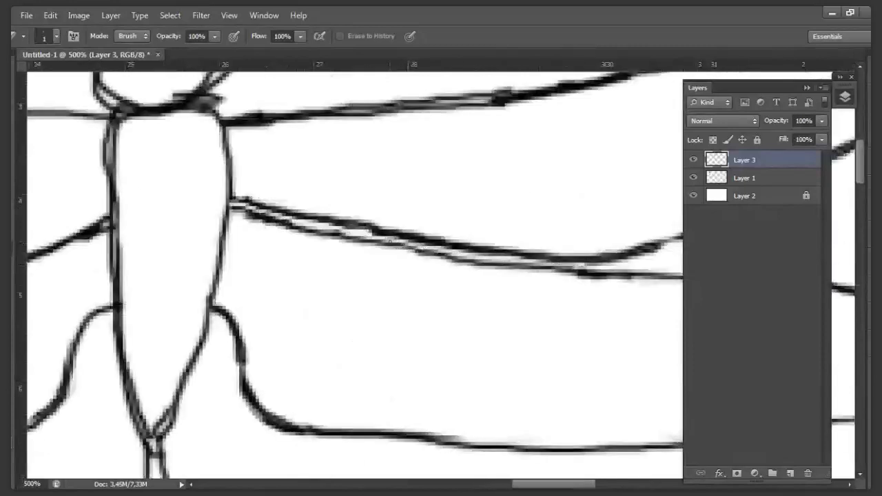
# Erase the merged line where the left wings meet and redraw the lower left wing's inner upper edge as a separate line to the thorax
pyautogui.keyDown('alt'); pyautogui.click(353, 242); pyautogui.keyUp('alt')
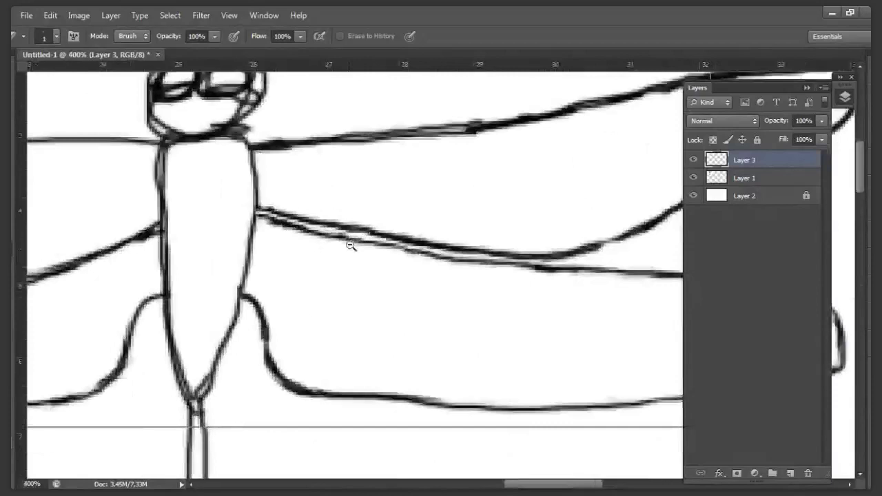
pyautogui.keyDown('alt'); pyautogui.click(351, 246); pyautogui.keyUp('alt')
pyautogui.keyDown('alt'); pyautogui.click(350, 245); pyautogui.keyUp('alt')
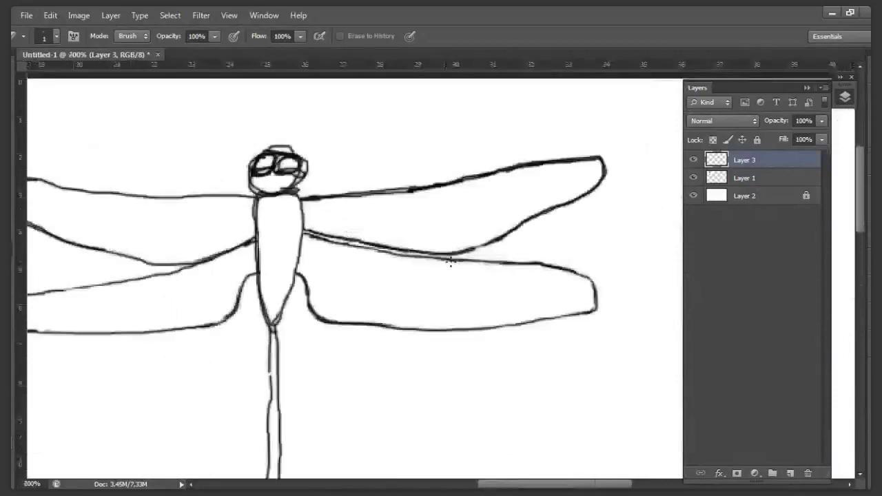
pyautogui.click(370, 276)
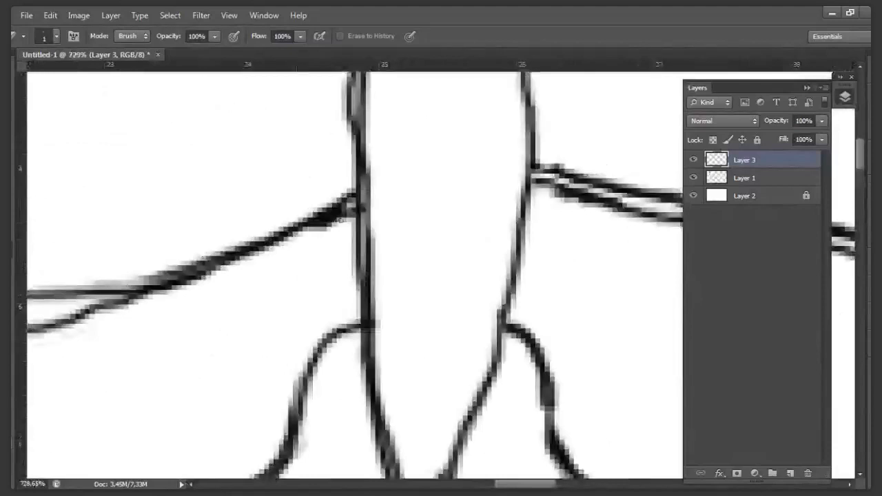
pyautogui.moveTo(330, 220)
pyautogui.mouseDown()
pyautogui.moveTo(192, 284)
pyautogui.moveTo(140, 296)
pyautogui.moveTo(339, 215)
pyautogui.moveTo(170, 286)
pyautogui.moveTo(76, 307)
pyautogui.moveTo(150, 284)
pyautogui.mouseUp()
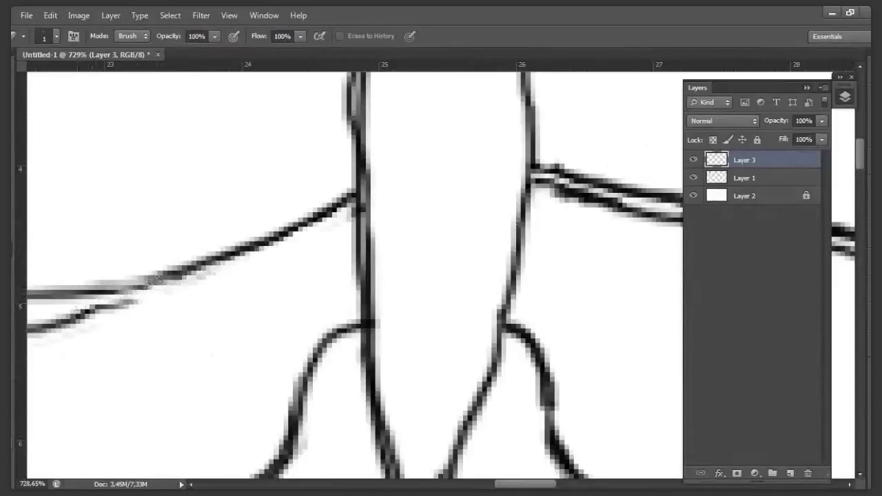
pyautogui.press('b')
pyautogui.moveTo(110, 306)
pyautogui.mouseDown()
pyautogui.moveTo(298, 247)
pyautogui.moveTo(352, 206)
pyautogui.moveTo(340, 208)
pyautogui.mouseUp()
# Close the open tip of the upper left wing with a rounded brush line and reinforce its outline
pyautogui.hotkey('alt', 'space')
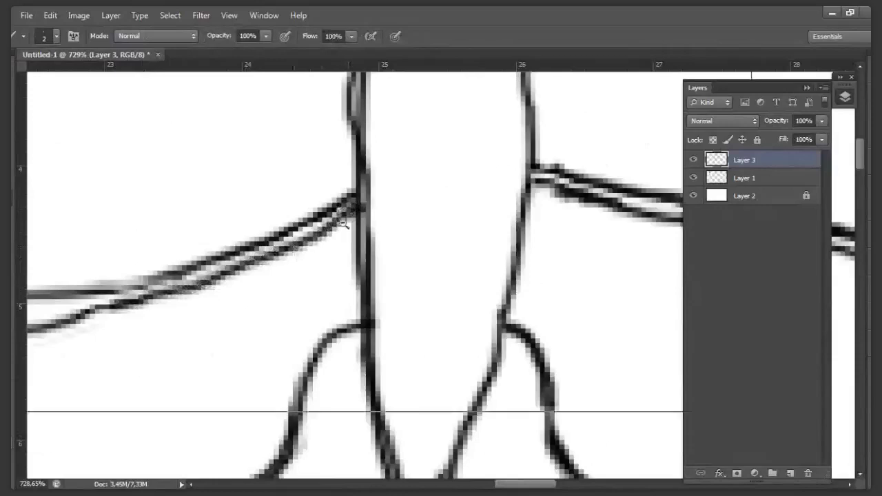
pyautogui.keyDown('alt'); pyautogui.click(343, 223); pyautogui.keyUp('alt')
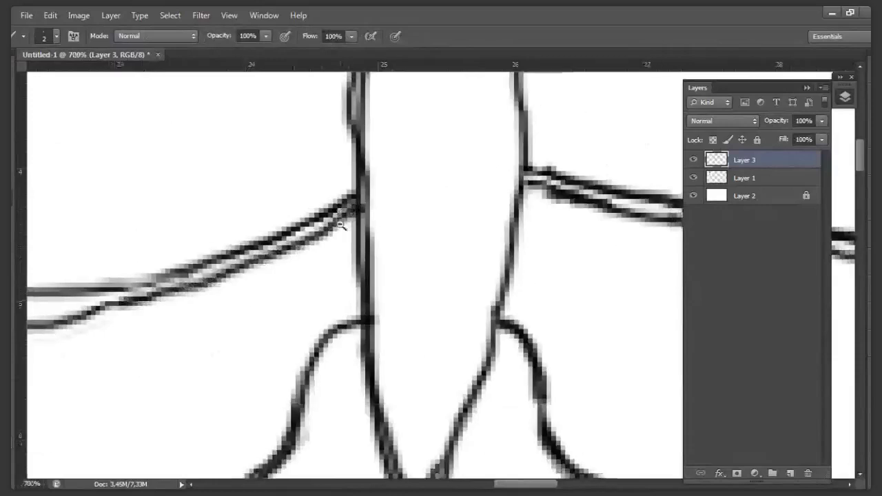
pyautogui.keyDown('alt'); pyautogui.click(341, 226); pyautogui.keyUp('alt')
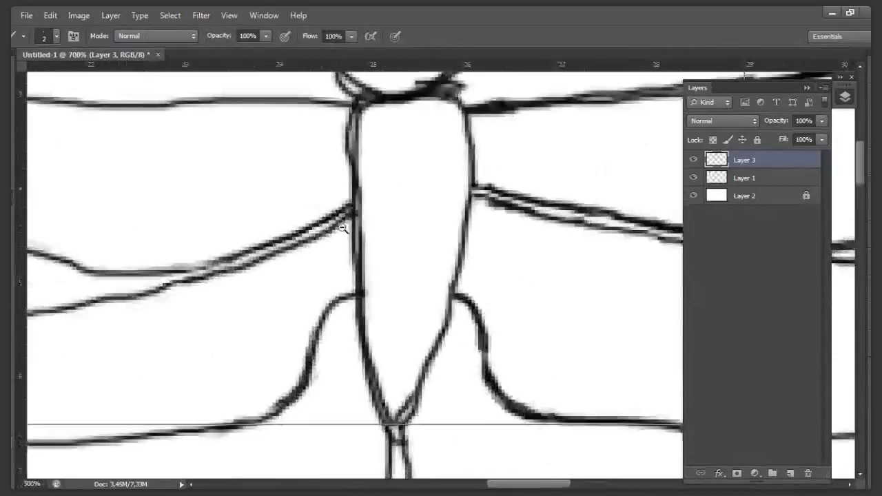
pyautogui.keyDown('alt'); pyautogui.click(343, 227); pyautogui.keyUp('alt')
pyautogui.moveTo(266, 279); pyautogui.dragTo(284, 297)
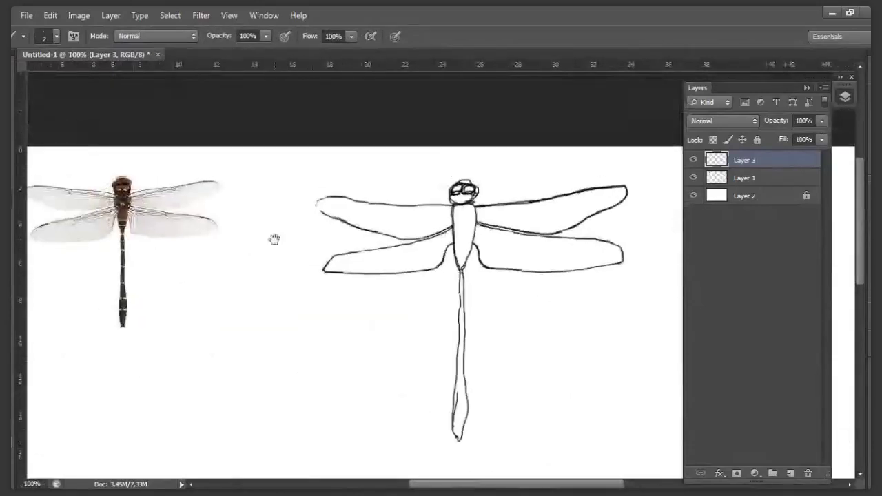
pyautogui.moveTo(274, 239); pyautogui.dragTo(312, 205)
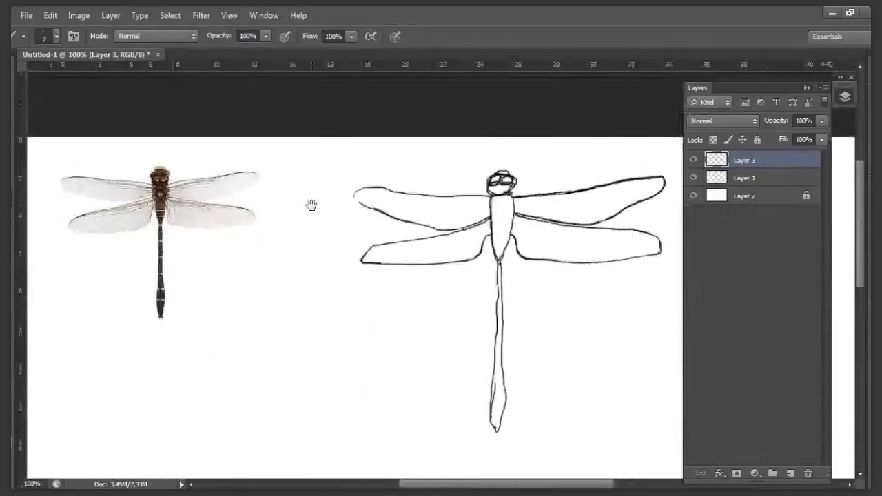
pyautogui.scroll(5, 483, 231)
pyautogui.moveTo(177, 133)
pyautogui.mouseDown()
pyautogui.moveTo(186, 166)
pyautogui.moveTo(219, 179)
pyautogui.mouseUp()
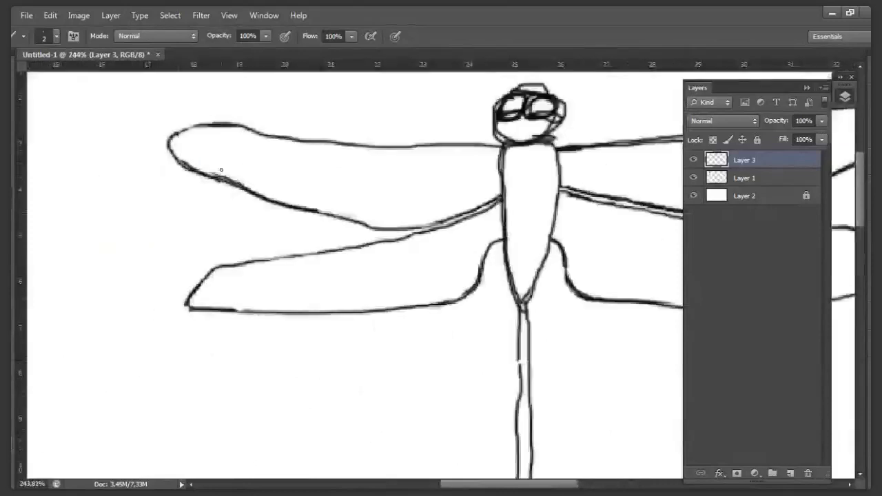
pyautogui.moveTo(181, 134); pyautogui.dragTo(219, 125)
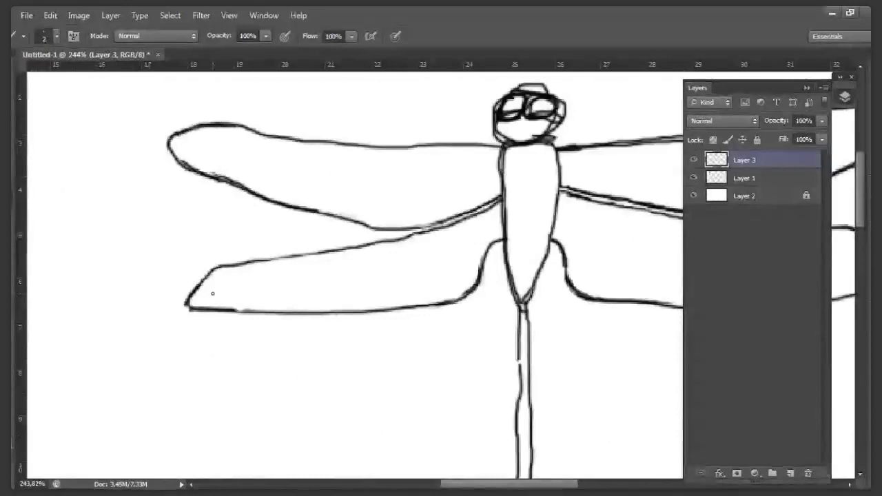
# Redraw the lower left wing's pointed tip as a rounded curve and erase the old corner with the Eraser at size 5
pyautogui.moveTo(212, 293); pyautogui.dragTo(357, 299)
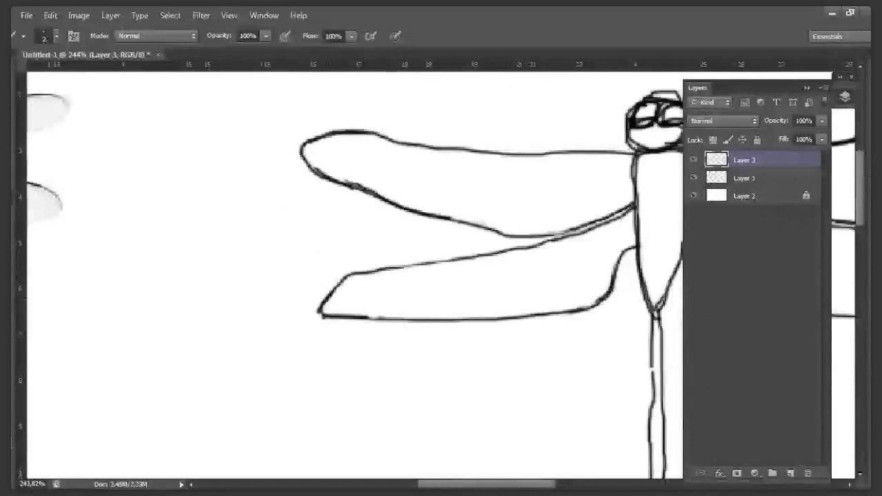
pyautogui.press('e')
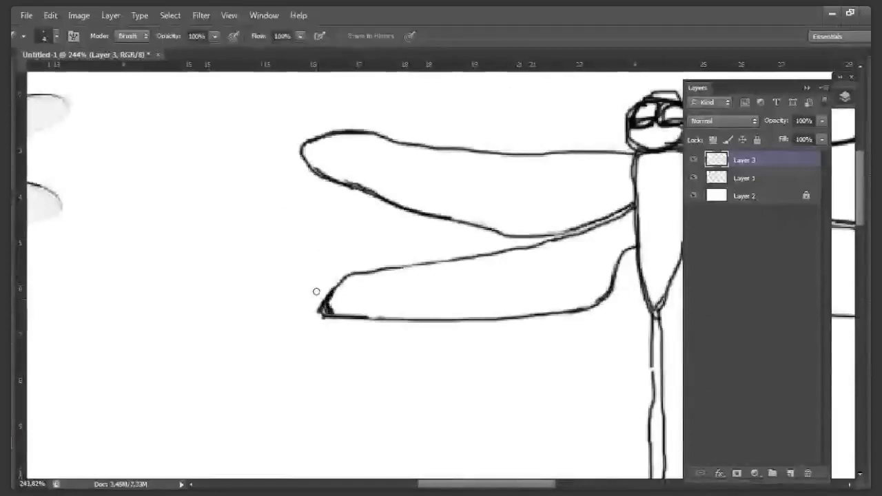
pyautogui.moveTo(316, 291); pyautogui.dragTo(318, 311)
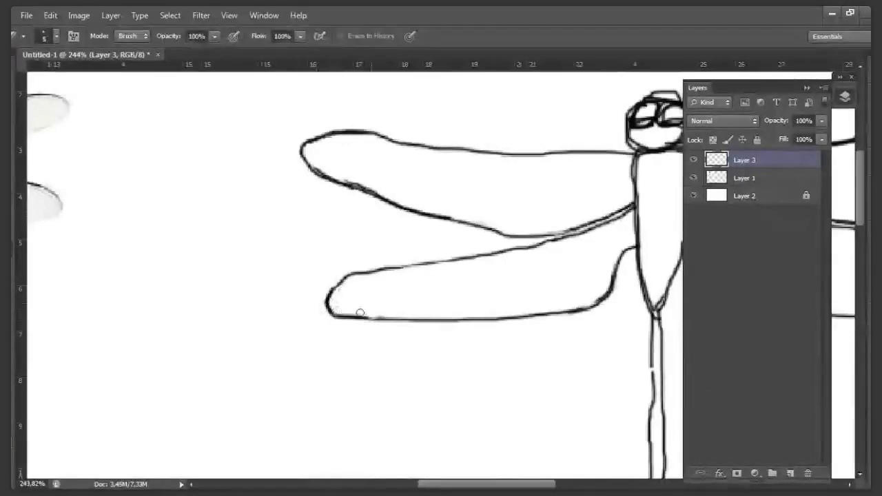
pyautogui.moveTo(360, 313)
pyautogui.mouseDown()
pyautogui.moveTo(334, 306)
pyautogui.moveTo(349, 283)
pyautogui.mouseUp()
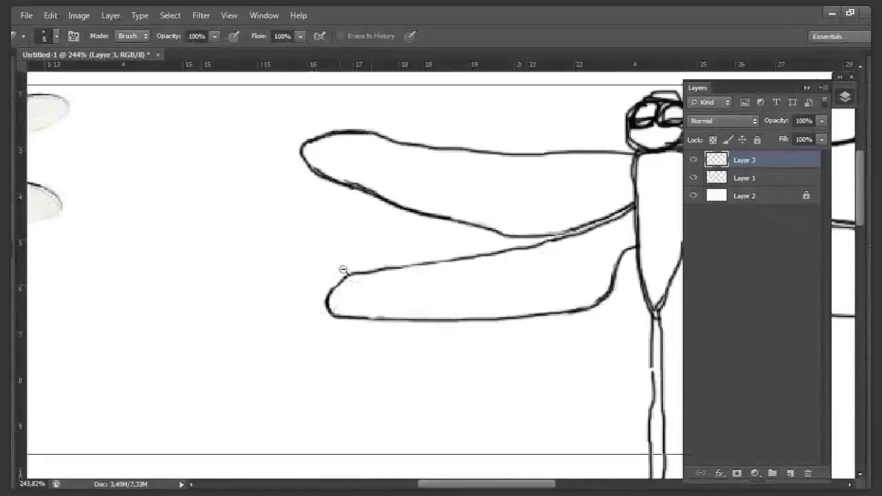
# Compare with the photo, redraw the lower right wing's outer upper edge and tip as a rounded curve, and erase the old outline
pyautogui.scroll(-1, 343, 269)
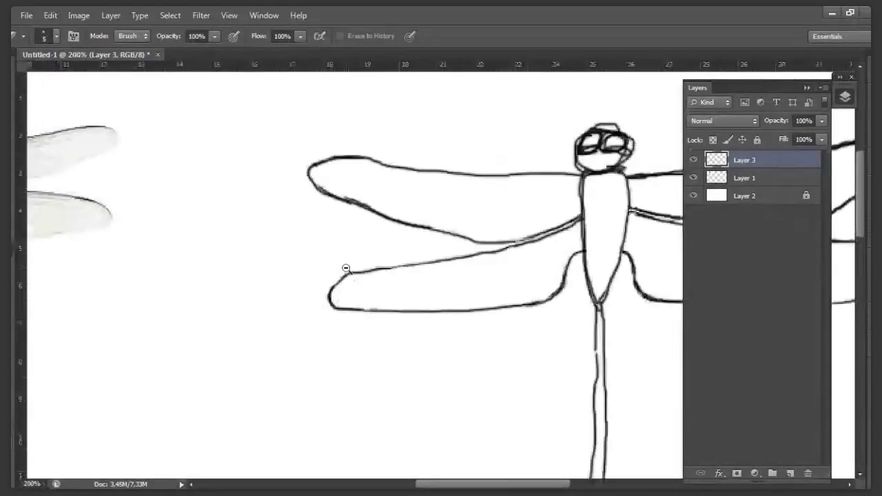
pyautogui.scroll(-1, 346, 268)
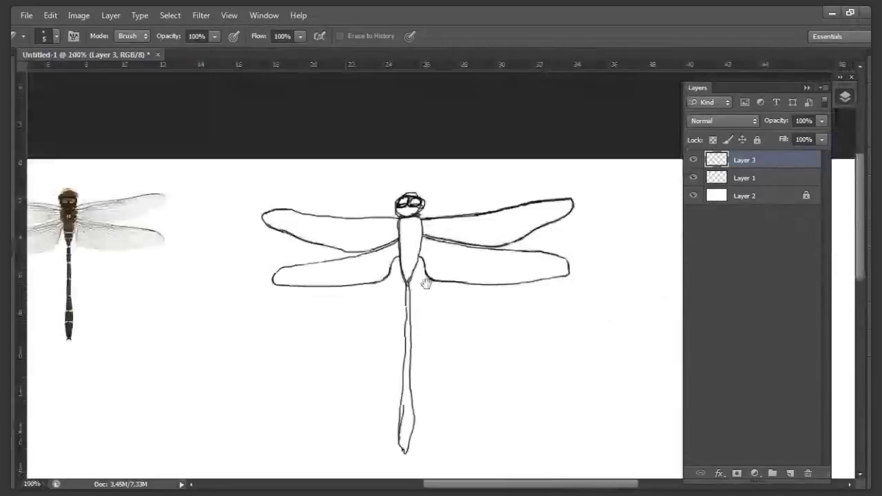
pyautogui.moveTo(425, 283); pyautogui.dragTo(440, 281)
pyautogui.moveTo(188, 317)
pyautogui.mouseDown()
pyautogui.moveTo(372, 278)
pyautogui.moveTo(159, 282)
pyautogui.mouseUp()
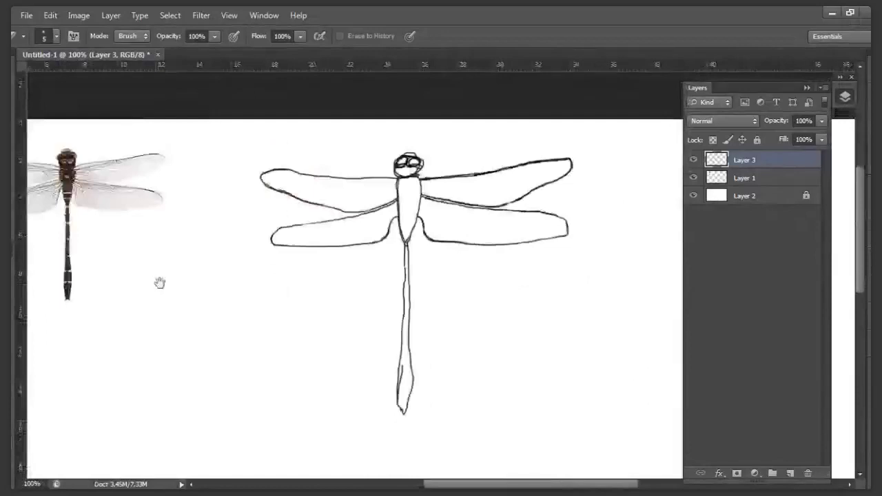
pyautogui.moveTo(95, 284); pyautogui.dragTo(128, 284)
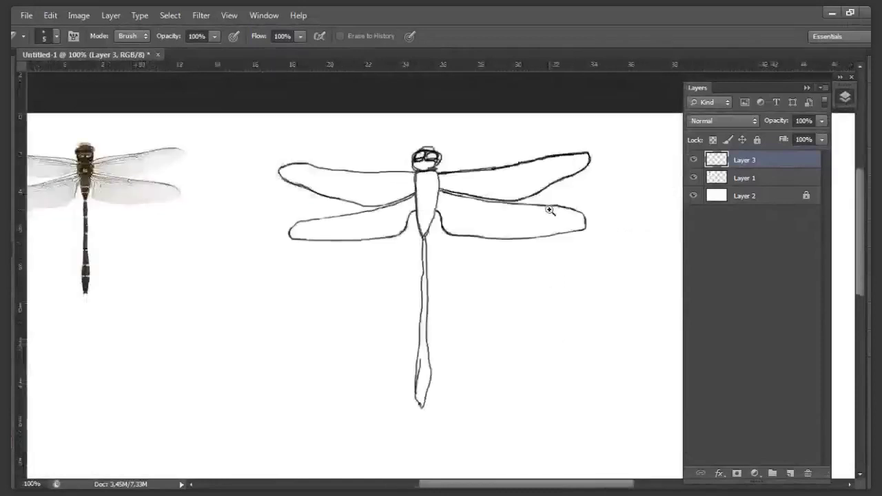
pyautogui.click(549, 210)
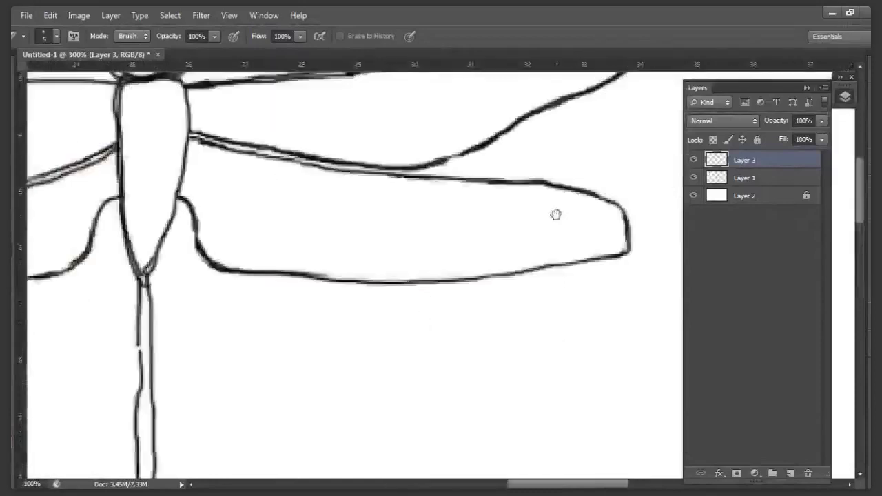
pyautogui.moveTo(555, 213); pyautogui.dragTo(465, 222)
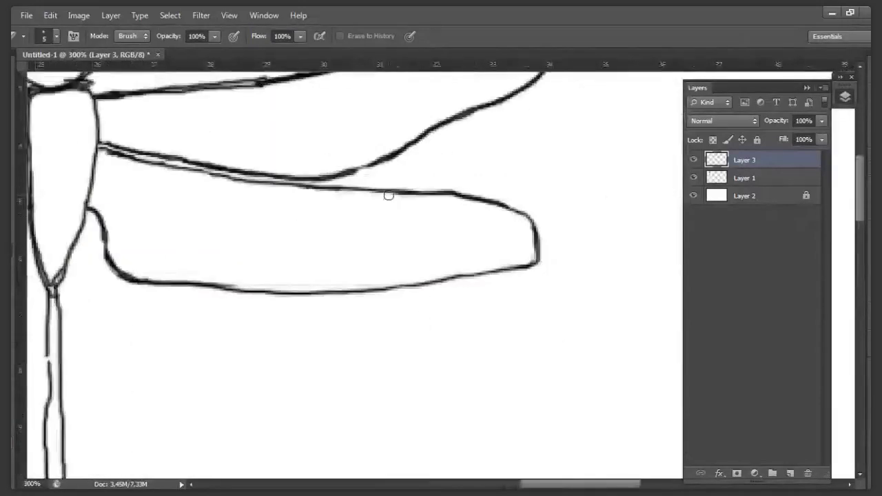
pyautogui.press('b')
pyautogui.moveTo(340, 191)
pyautogui.mouseDown()
pyautogui.moveTo(519, 224)
pyautogui.moveTo(527, 238)
pyautogui.moveTo(503, 270)
pyautogui.mouseUp()
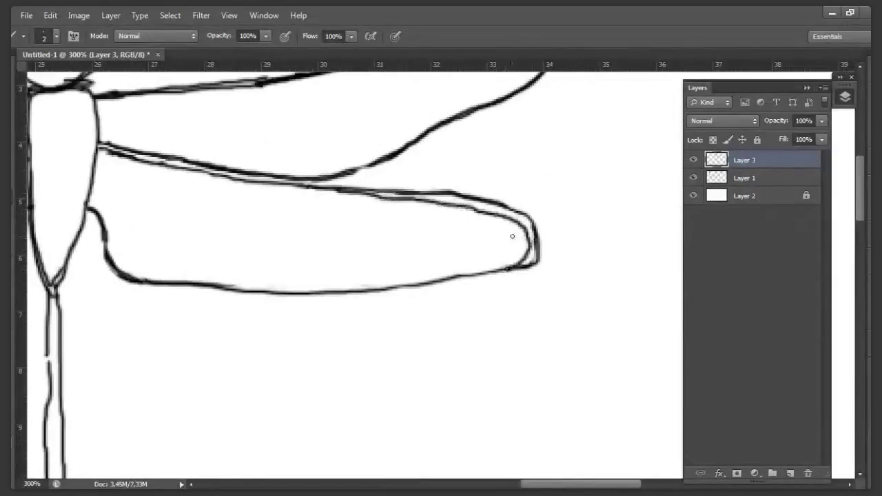
pyautogui.press('e')
pyautogui.moveTo(352, 183)
pyautogui.mouseDown()
pyautogui.moveTo(511, 207)
pyautogui.moveTo(455, 197)
pyautogui.moveTo(532, 221)
pyautogui.moveTo(537, 255)
pyautogui.moveTo(523, 271)
pyautogui.moveTo(547, 256)
pyautogui.mouseUp()
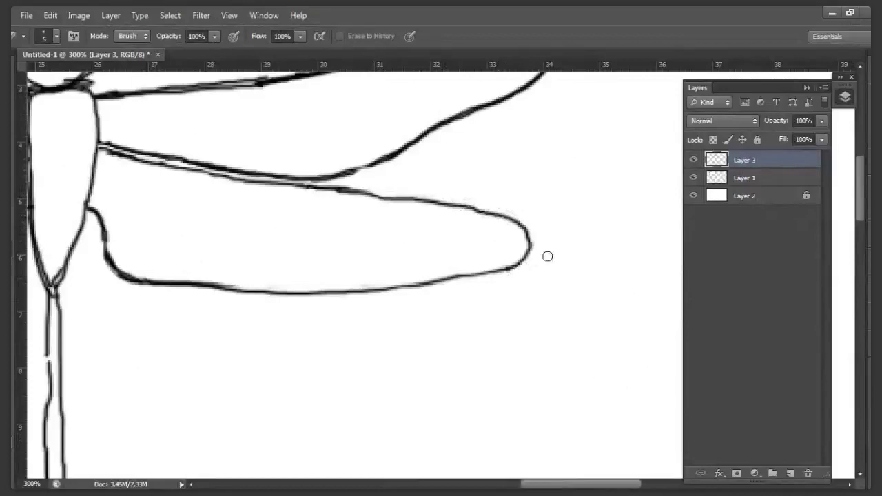
# Smooth and thicken the lower left wing's upper edge and the upper left wing's lower edge with the size 2 brush
pyautogui.press('space')
pyautogui.moveTo(235, 324); pyautogui.dragTo(728, 321)
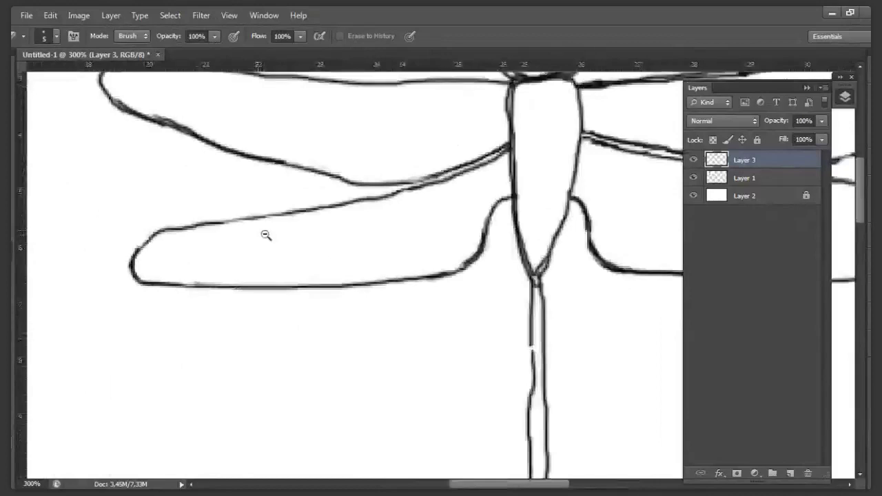
pyautogui.keyDown('alt'); pyautogui.click(266, 235); pyautogui.keyUp('alt')
pyautogui.moveTo(265, 222); pyautogui.dragTo(282, 229)
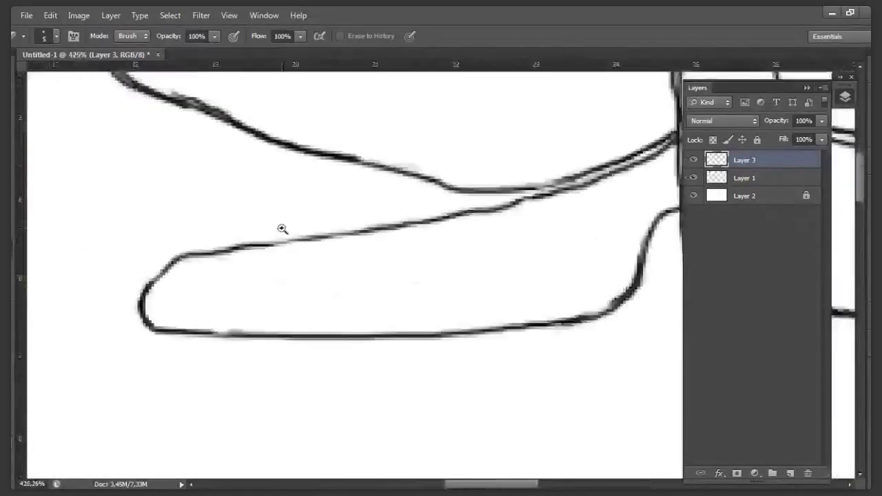
pyautogui.press('b')
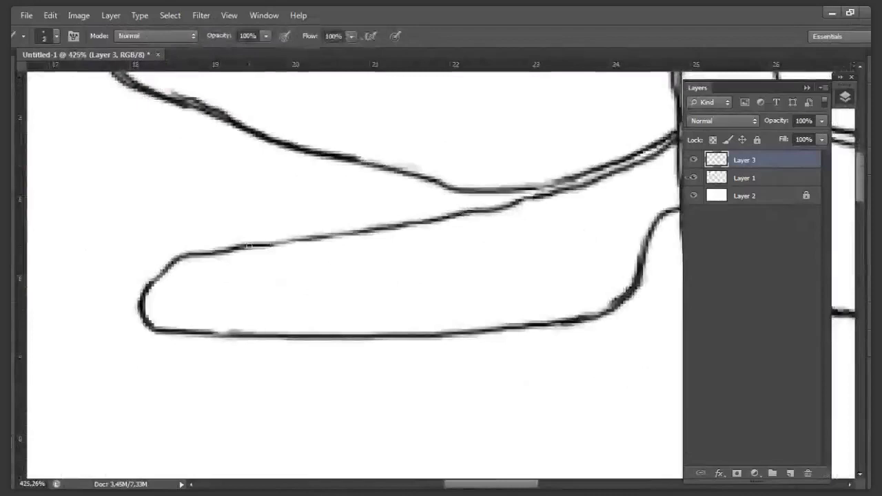
pyautogui.moveTo(283, 241)
pyautogui.mouseDown()
pyautogui.moveTo(490, 209)
pyautogui.moveTo(565, 182)
pyautogui.moveTo(465, 188)
pyautogui.moveTo(416, 170)
pyautogui.moveTo(331, 157)
pyautogui.mouseUp()
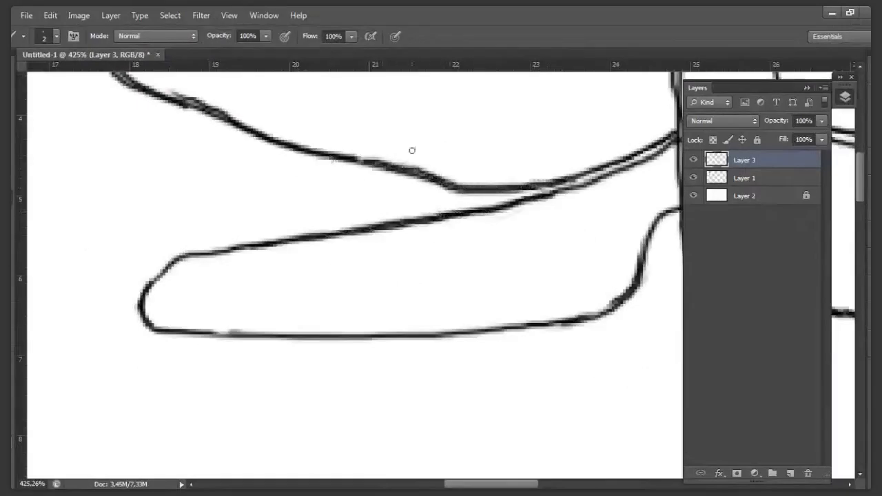
# Trace over the lower left wing's tip, rounding its corner and closing the faint spot on its outer lower edge
pyautogui.moveTo(150, 283)
pyautogui.mouseDown()
pyautogui.moveTo(191, 256)
pyautogui.moveTo(433, 215)
pyautogui.mouseUp()
pyautogui.moveTo(155, 275)
pyautogui.mouseDown()
pyautogui.moveTo(141, 315)
pyautogui.moveTo(157, 327)
pyautogui.moveTo(249, 327)
pyautogui.mouseUp()
pyautogui.hotkey('ctrl', 'space')
pyautogui.press('alt')
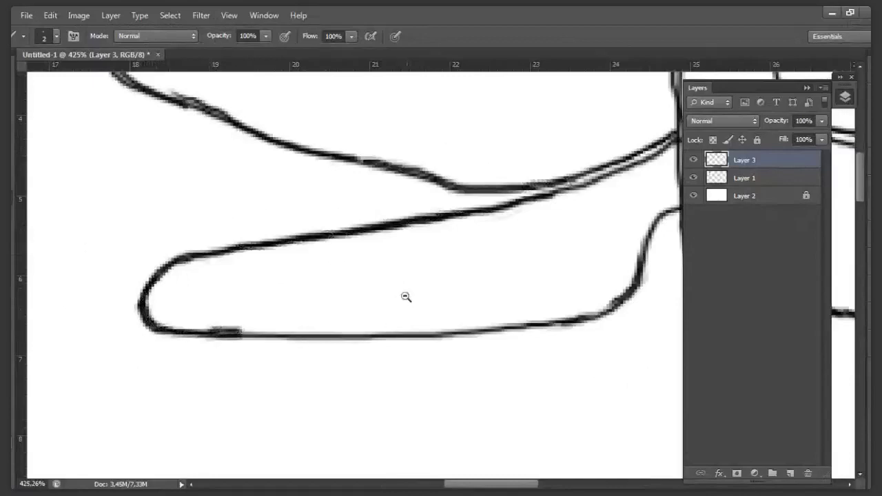
pyautogui.keyDown('alt'); pyautogui.click(424, 292); pyautogui.keyUp('alt')
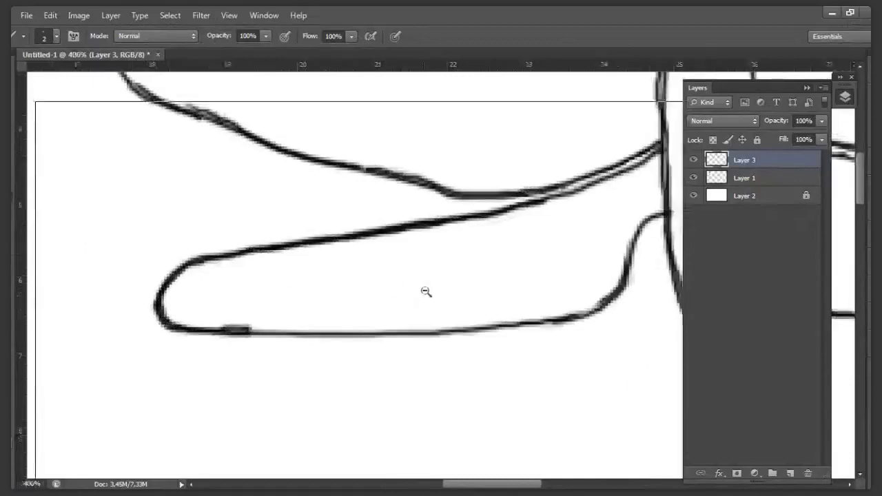
pyautogui.keyDown('alt'); pyautogui.click(426, 291); pyautogui.keyUp('alt')
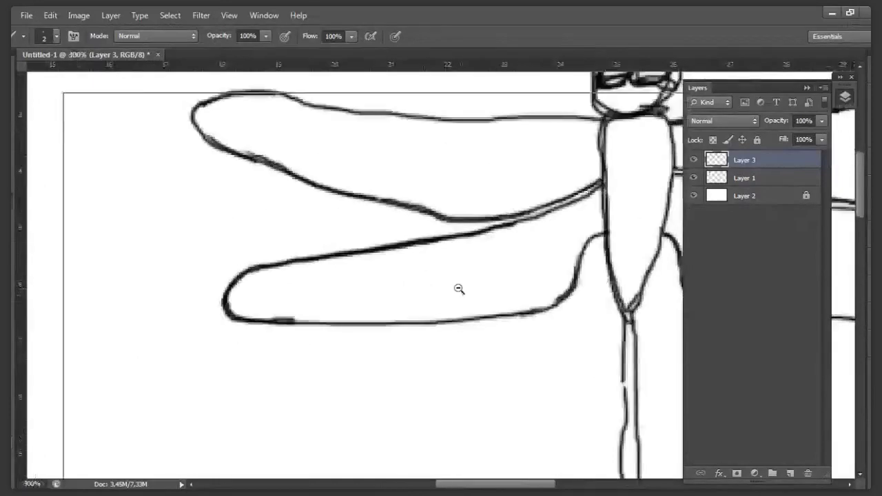
pyautogui.keyDown('alt'); pyautogui.click(458, 288); pyautogui.keyUp('alt')
pyautogui.keyDown('alt'); pyautogui.click(458, 288); pyautogui.keyUp('alt')
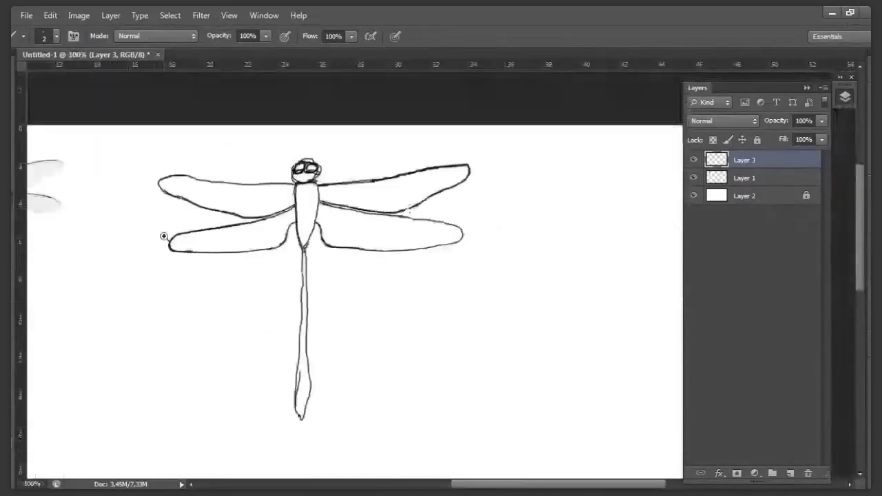
# Erase the thick spots on the upper left wing's outer lower edge and the lower left wing's lower edge with the Eraser at size 5
pyautogui.hotkey('ctrl', 'space')
pyautogui.moveTo(146, 148); pyautogui.dragTo(296, 249)
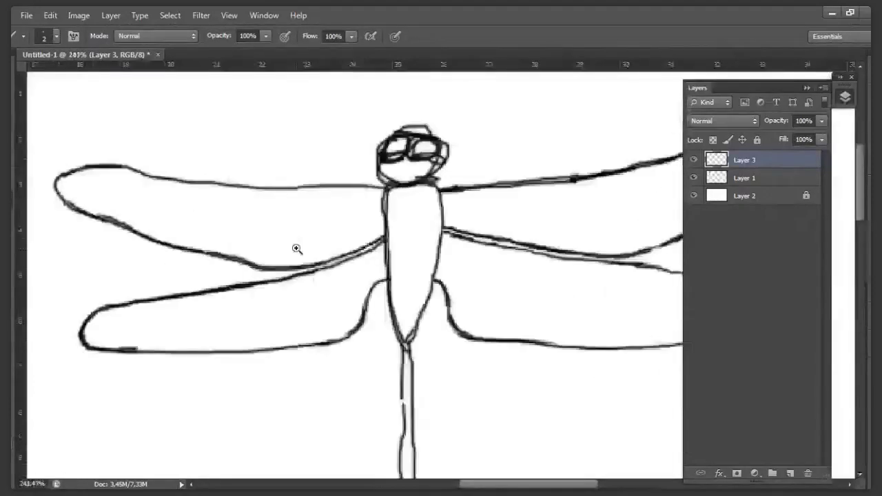
pyautogui.keyDown('ctrl'); pyautogui.click(266, 250); pyautogui.keyUp('ctrl')
pyautogui.press('e')
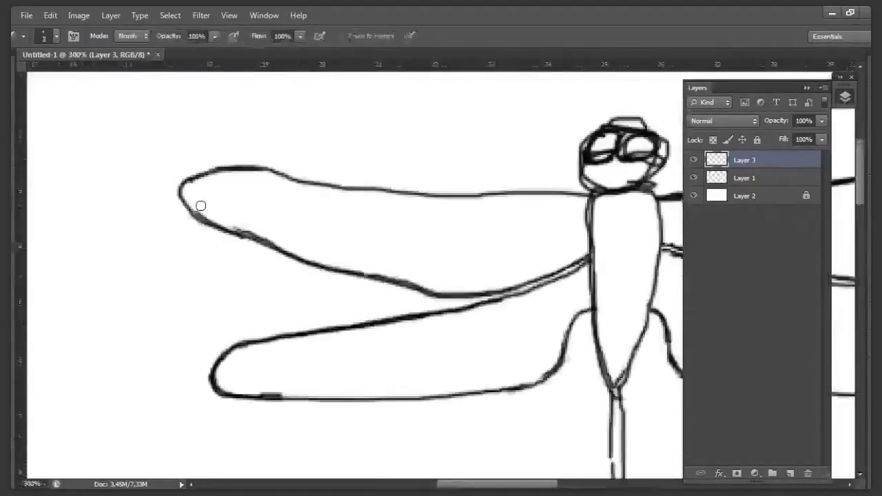
pyautogui.moveTo(200, 206)
pyautogui.mouseDown()
pyautogui.moveTo(269, 234)
pyautogui.moveTo(248, 233)
pyautogui.mouseUp()
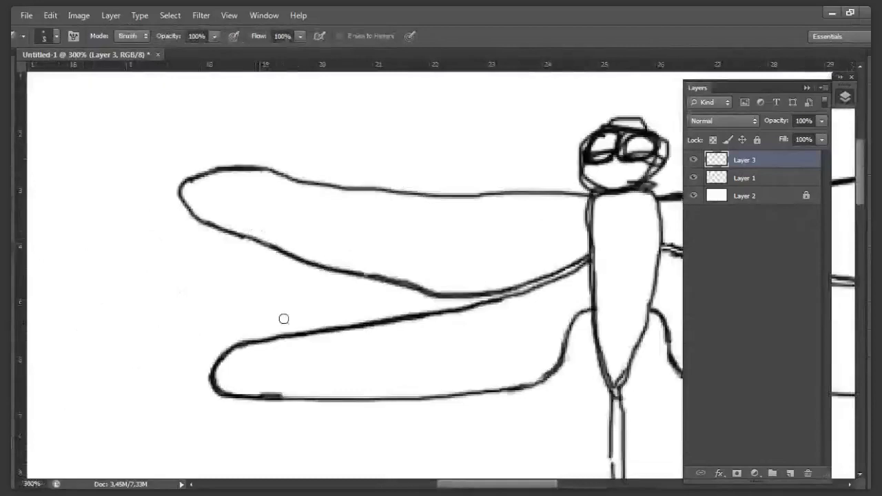
pyautogui.moveTo(284, 387)
pyautogui.mouseDown()
pyautogui.moveTo(253, 390)
pyautogui.moveTo(271, 390)
pyautogui.moveTo(260, 390)
pyautogui.mouseUp()
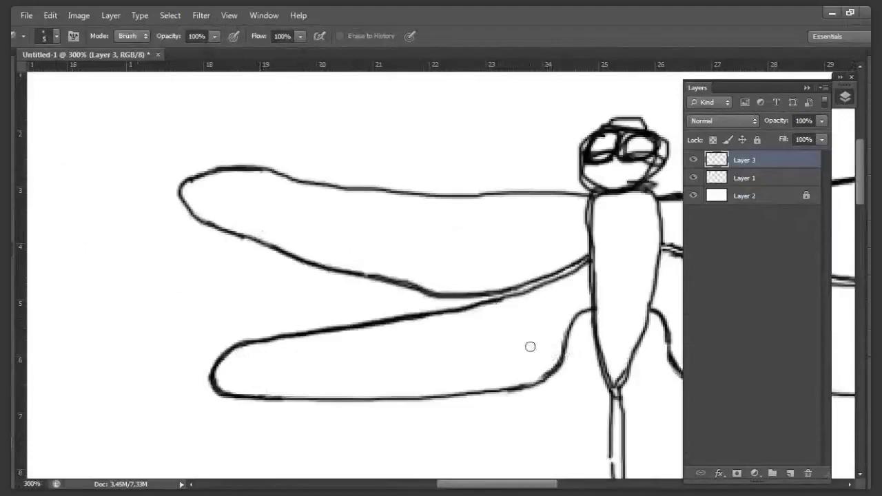
# Erase the doubled lines along the upper right wing's top and bottom edges, rounding its tip corner
pyautogui.press('space')
pyautogui.moveTo(504, 316); pyautogui.dragTo(12, 300)
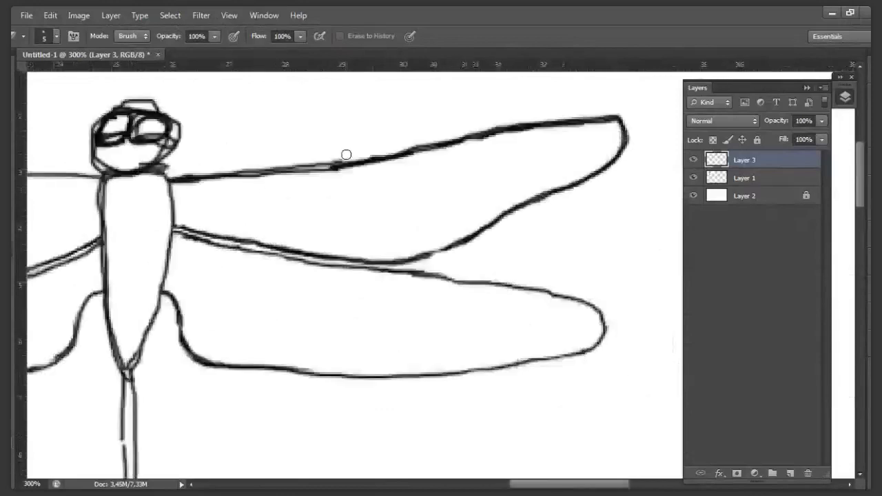
pyautogui.moveTo(298, 174); pyautogui.dragTo(610, 127)
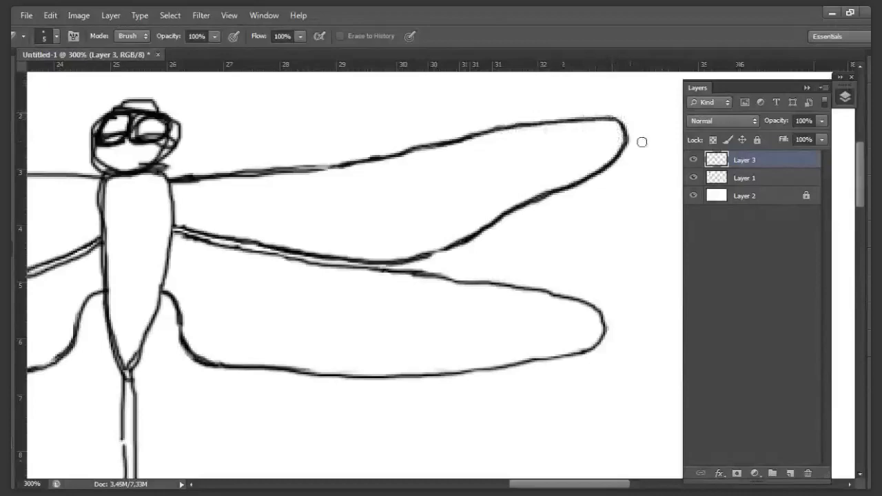
pyautogui.moveTo(481, 243)
pyautogui.mouseDown()
pyautogui.moveTo(451, 252)
pyautogui.moveTo(553, 201)
pyautogui.mouseUp()
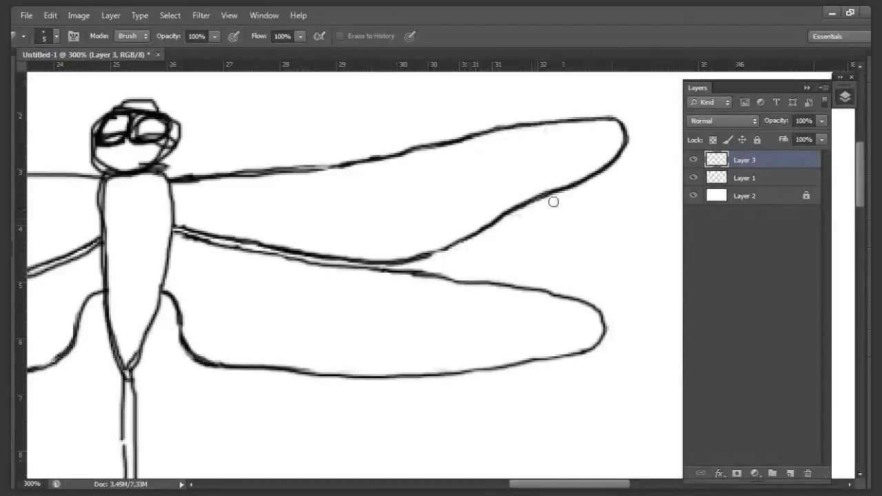
pyautogui.moveTo(235, 165); pyautogui.dragTo(389, 148)
pyautogui.moveTo(227, 228); pyautogui.dragTo(315, 242)
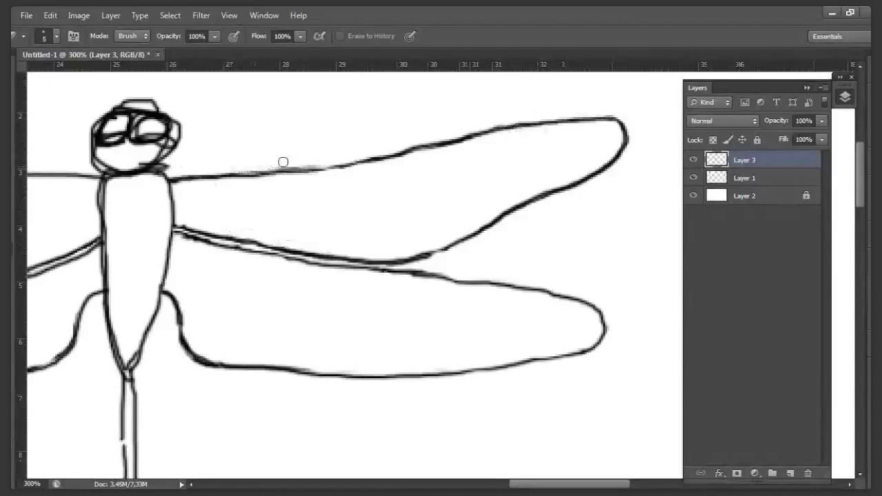
# Erase the stray lines at the head's lower left and beside the neck with the Eraser at size 3
pyautogui.keyDown('alt'); pyautogui.click(234, 204); pyautogui.keyUp('alt')
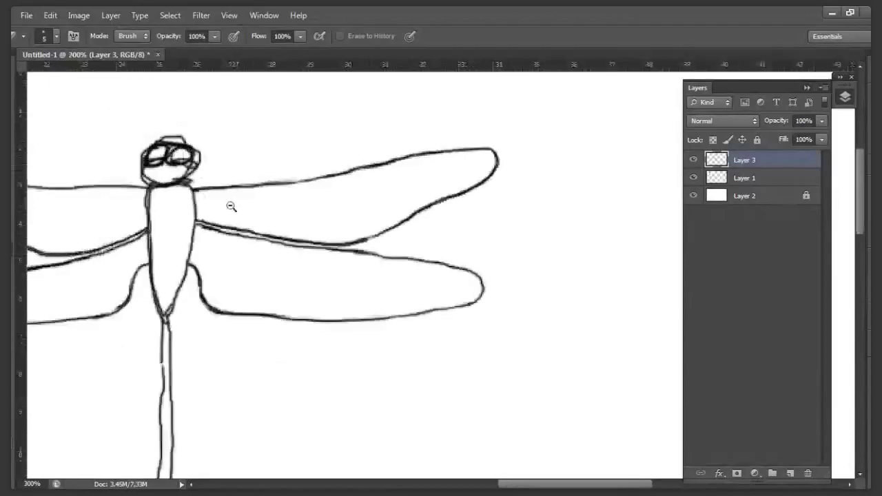
pyautogui.keyDown('alt'); pyautogui.click(230, 206); pyautogui.keyUp('alt')
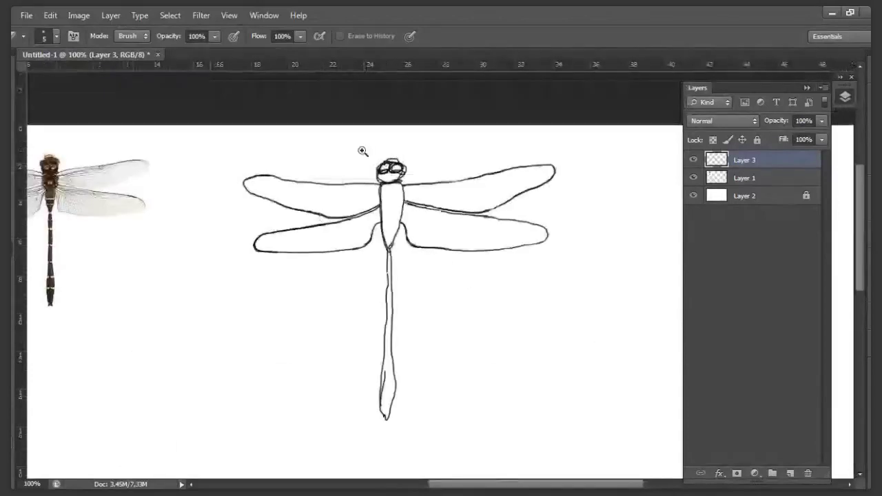
pyautogui.moveTo(361, 150); pyautogui.dragTo(421, 194)
pyautogui.moveTo(375, 238)
pyautogui.mouseDown()
pyautogui.moveTo(348, 247)
pyautogui.moveTo(359, 230)
pyautogui.moveTo(331, 299)
pyautogui.moveTo(374, 296)
pyautogui.moveTo(425, 315)
pyautogui.moveTo(459, 300)
pyautogui.moveTo(464, 241)
pyautogui.moveTo(370, 244)
pyautogui.moveTo(402, 241)
pyautogui.moveTo(410, 220)
pyautogui.moveTo(403, 215)
pyautogui.moveTo(463, 231)
pyautogui.moveTo(370, 297)
pyautogui.moveTo(369, 281)
pyautogui.moveTo(338, 276)
pyautogui.moveTo(430, 268)
pyautogui.moveTo(435, 211)
pyautogui.mouseUp()
pyautogui.press('b')
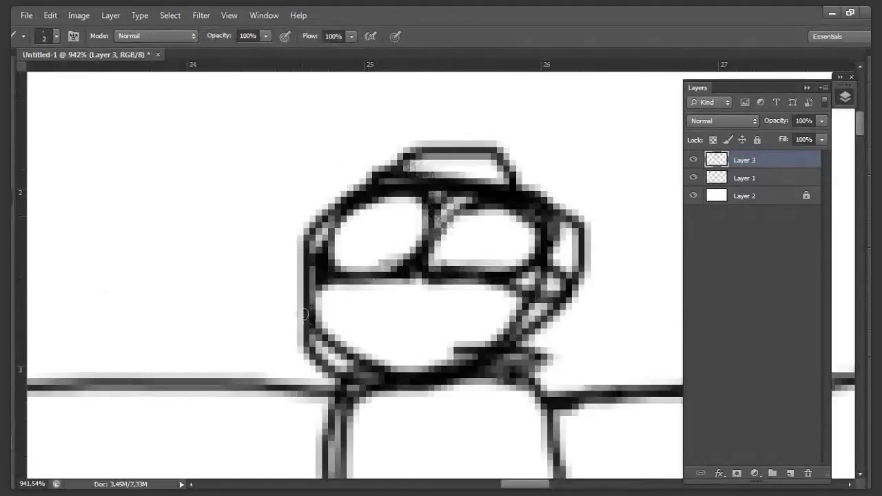
pyautogui.press('e')
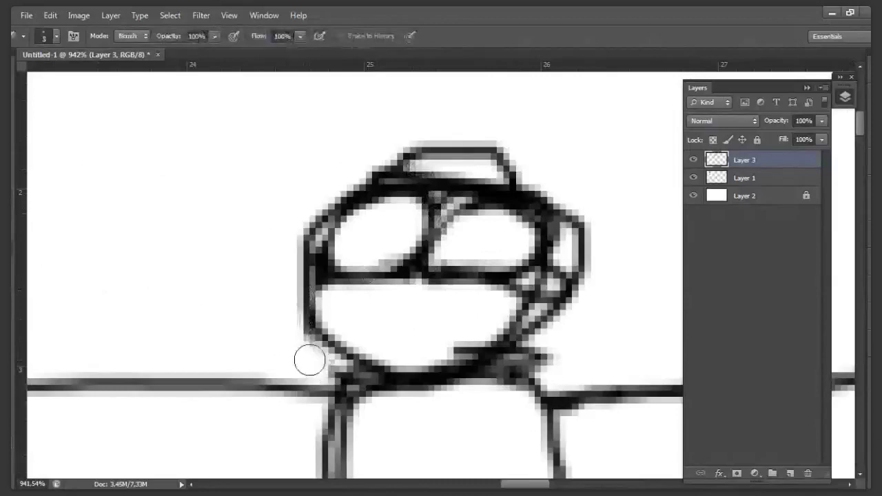
pyautogui.press('[')
pyautogui.press('[')
pyautogui.moveTo(328, 368); pyautogui.dragTo(337, 372)
pyautogui.moveTo(548, 353)
pyautogui.mouseDown()
pyautogui.moveTo(521, 365)
pyautogui.moveTo(555, 338)
pyautogui.moveTo(546, 341)
pyautogui.moveTo(562, 358)
pyautogui.moveTo(542, 362)
pyautogui.moveTo(573, 315)
pyautogui.moveTo(534, 294)
pyautogui.mouseUp()
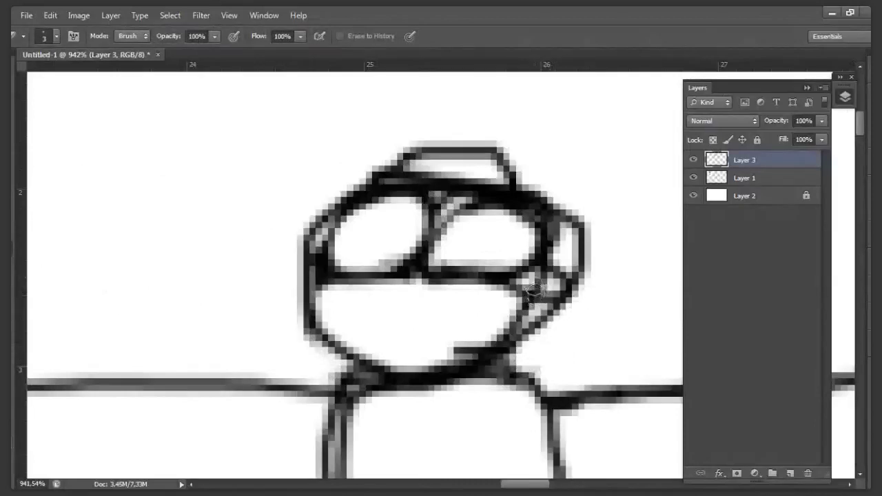
# Examine the sketched head at a smaller scale and the dragonfly's head in the photo up close
pyautogui.keyDown('ctrl'); pyautogui.keyDown('alt'); pyautogui.click(386, 302); pyautogui.keyUp('alt'); pyautogui.keyUp('ctrl')
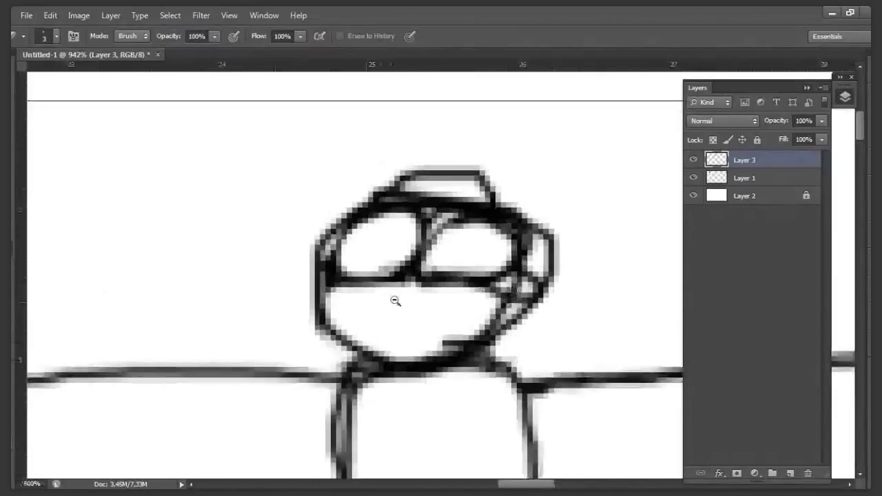
pyautogui.keyDown('alt'); pyautogui.click(394, 301); pyautogui.keyUp('alt')
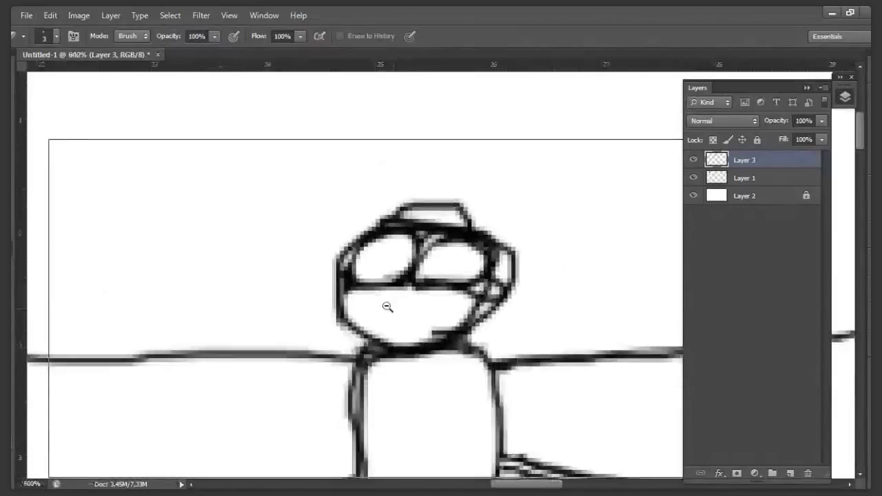
pyautogui.keyDown('alt'); pyautogui.click(388, 306); pyautogui.keyUp('alt')
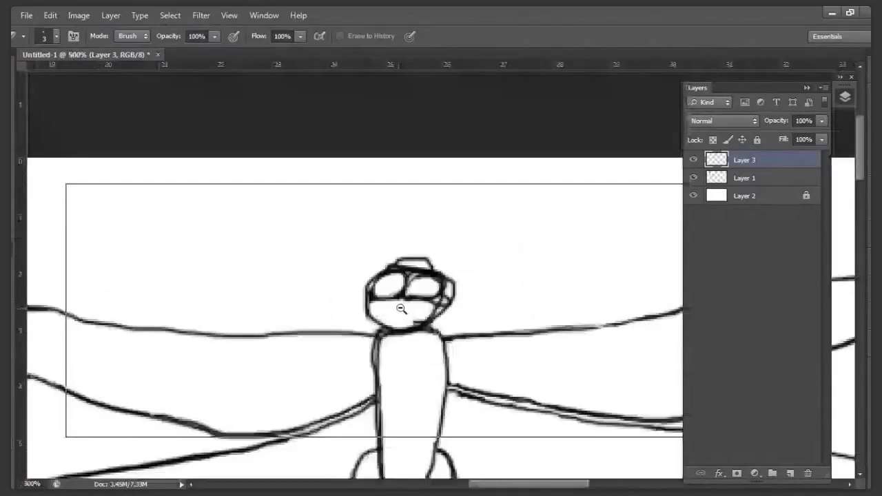
pyautogui.keyDown('alt'); pyautogui.click(401, 309); pyautogui.keyUp('alt')
pyautogui.hotkey('ctrl', '+')
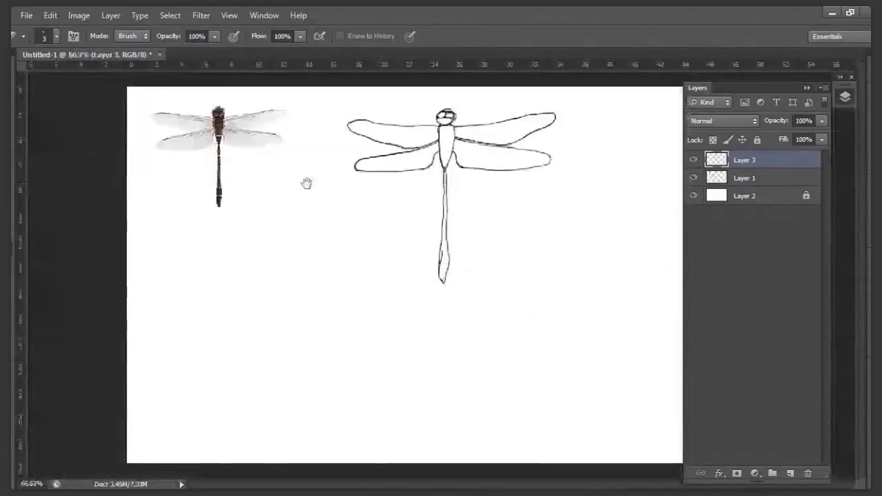
pyautogui.keyDown('ctrl'); pyautogui.click(216, 106); pyautogui.keyUp('ctrl')
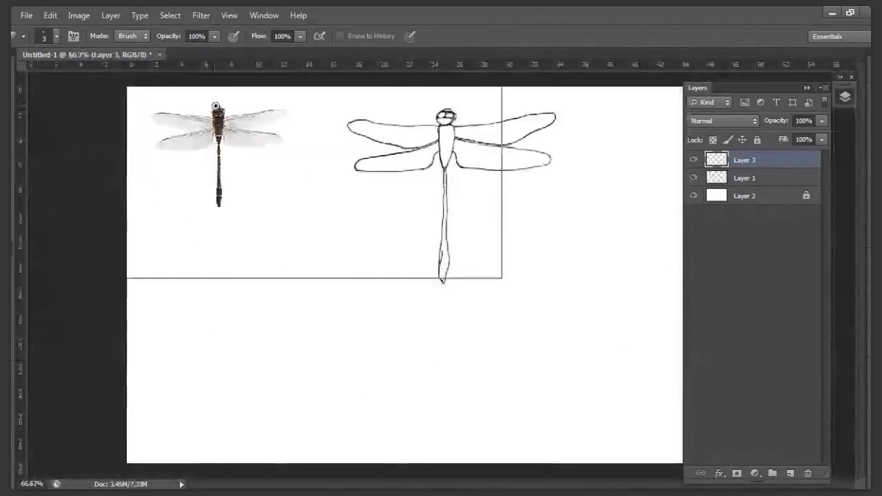
pyautogui.scroll(1, 215, 106)
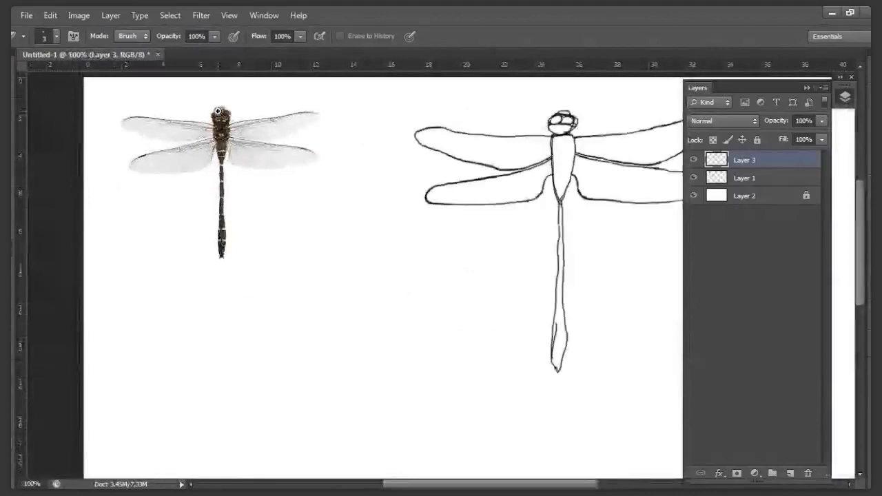
pyautogui.scroll(3, 218, 110)
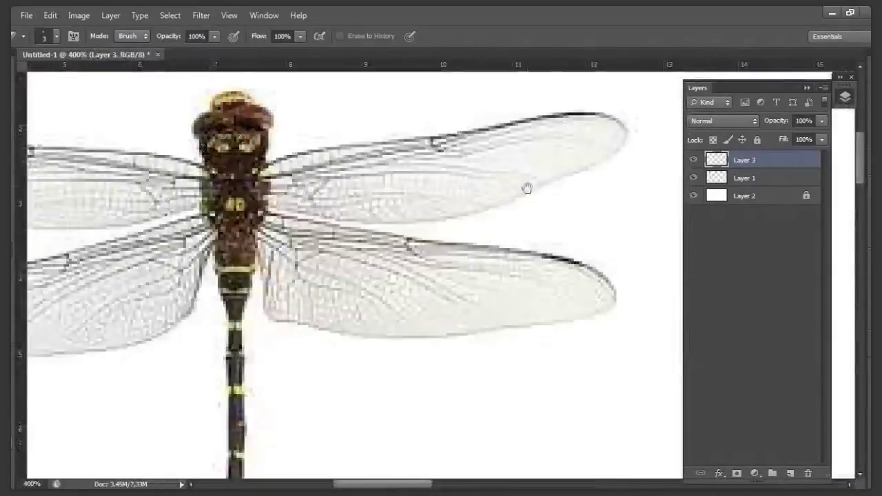
# Erase the extra outline on the head's right side and redraw its lower right edge as a smooth curve with the size 2 brush
pyautogui.moveTo(527, 188)
pyautogui.mouseDown()
pyautogui.moveTo(454, 212)
pyautogui.moveTo(159, 236)
pyautogui.moveTo(125, 211)
pyautogui.moveTo(75, 246)
pyautogui.mouseUp()
pyautogui.hscroll(5, 28, 230)
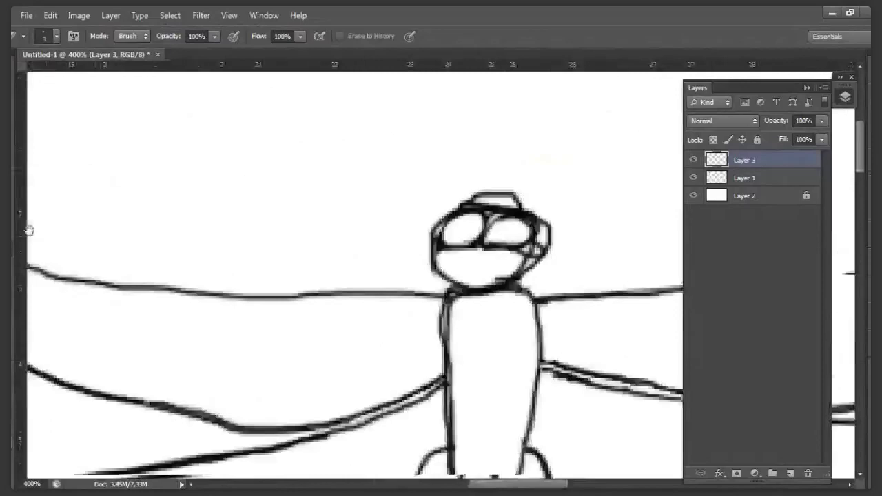
pyautogui.moveTo(29, 231); pyautogui.dragTo(0, 207)
pyautogui.moveTo(371, 192)
pyautogui.mouseDown()
pyautogui.moveTo(352, 242)
pyautogui.moveTo(364, 229)
pyautogui.moveTo(362, 222)
pyautogui.moveTo(329, 237)
pyautogui.moveTo(358, 221)
pyautogui.mouseUp()
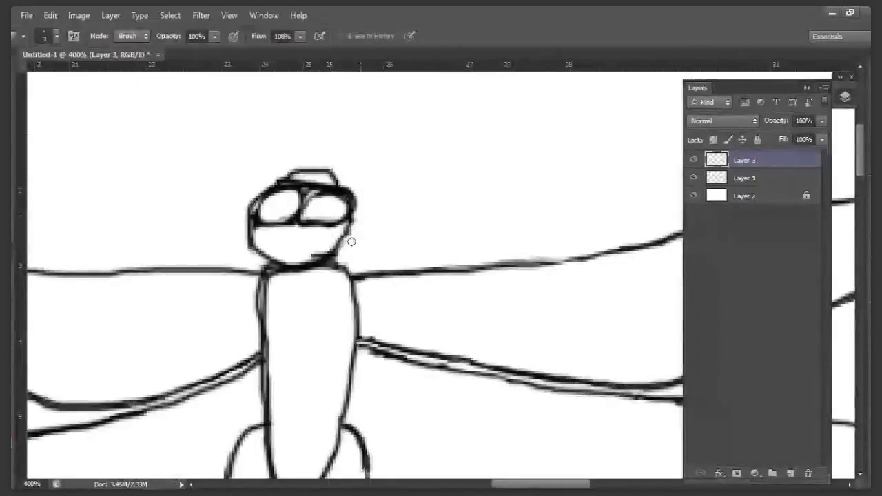
pyautogui.press('b')
pyautogui.press('[')
pyautogui.moveTo(351, 222); pyautogui.dragTo(330, 261)
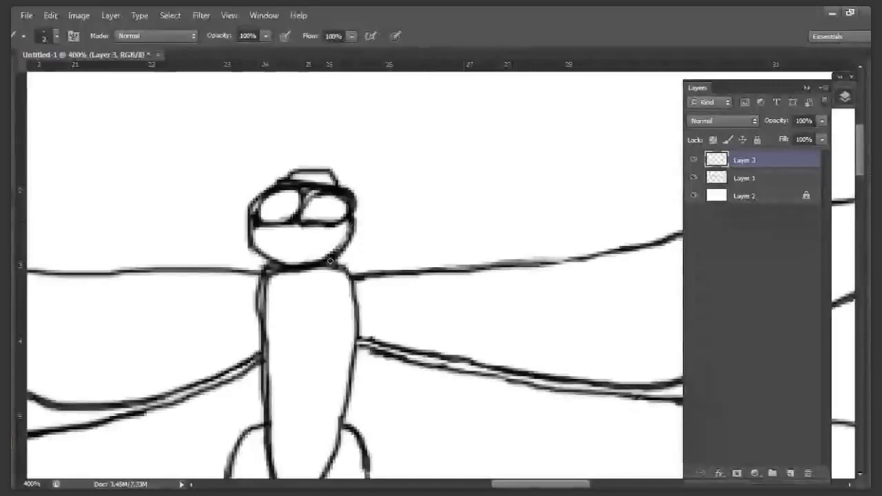
# Erase the doubled lines along the body's left side and at its lower tip with the size 3 Eraser
pyautogui.press('e')
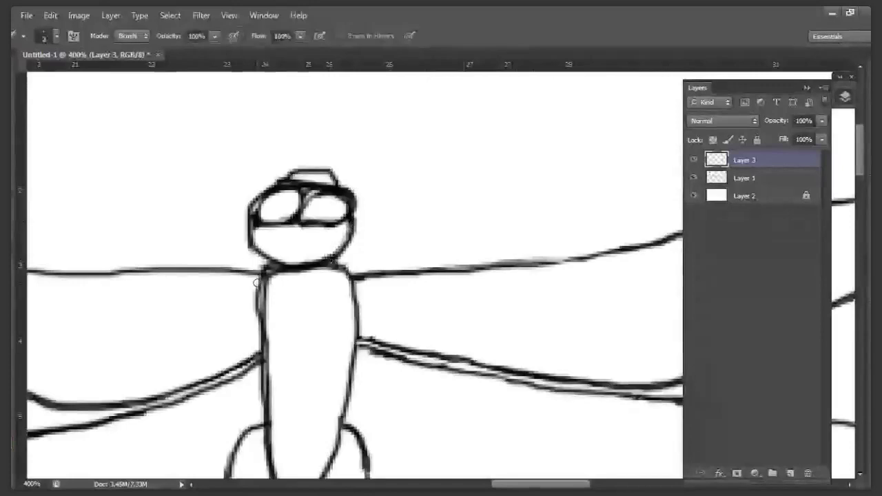
pyautogui.moveTo(255, 283)
pyautogui.mouseDown()
pyautogui.moveTo(255, 313)
pyautogui.moveTo(268, 293)
pyautogui.moveTo(271, 414)
pyautogui.moveTo(295, 307)
pyautogui.mouseUp()
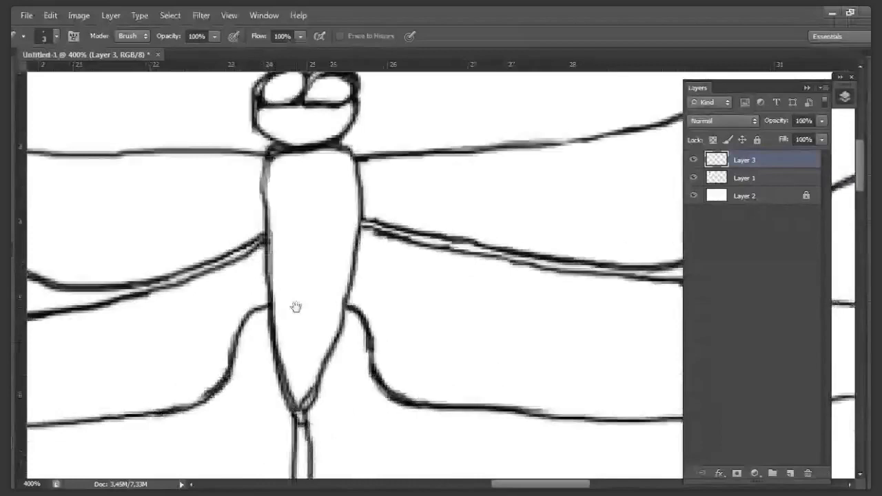
pyautogui.moveTo(295, 406); pyautogui.dragTo(319, 365)
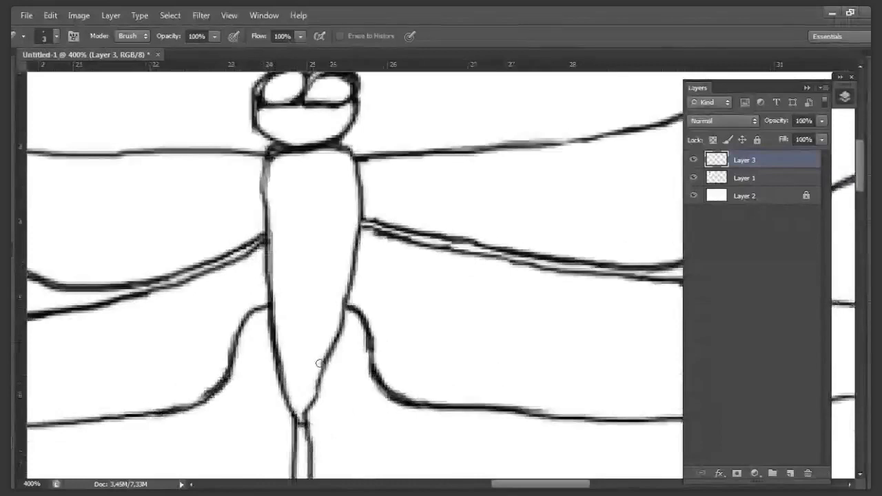
# Erase the body's lower right edge and redraw it as a straighter line running into the tail
pyautogui.moveTo(310, 410); pyautogui.dragTo(334, 330)
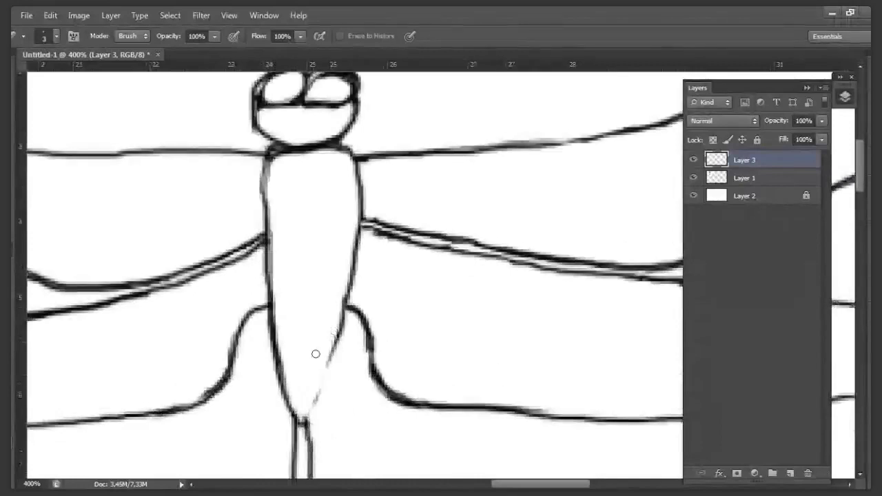
pyautogui.press('b')
pyautogui.moveTo(337, 343)
pyautogui.mouseDown()
pyautogui.moveTo(305, 417)
pyautogui.moveTo(308, 438)
pyautogui.mouseUp()
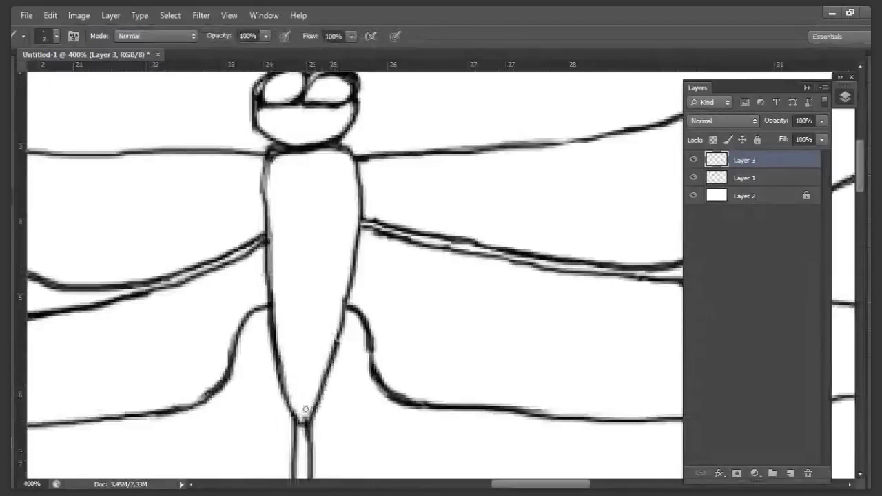
# Erase the lines closing off the body from the tail and the excess lines at the body's top edge
pyautogui.press('e')
pyautogui.moveTo(306, 397); pyautogui.dragTo(304, 430)
pyautogui.moveTo(280, 158); pyautogui.dragTo(272, 178)
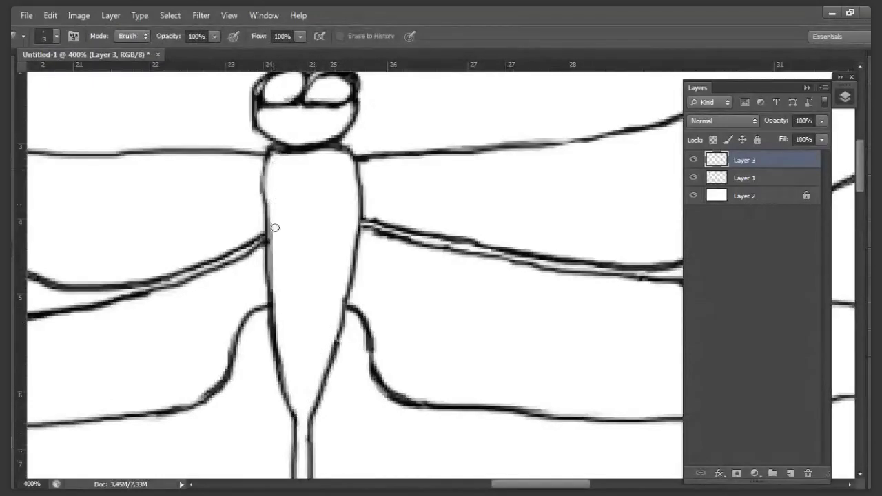
pyautogui.moveTo(334, 148)
pyautogui.mouseDown()
pyautogui.moveTo(302, 164)
pyautogui.moveTo(275, 154)
pyautogui.moveTo(337, 153)
pyautogui.mouseUp()
# Erase the pointed lower tip of the tail and the extra line inside it with the size 6 Eraser
pyautogui.hotkey('alt', 'space')
pyautogui.keyDown('alt'); pyautogui.click(306, 201); pyautogui.keyUp('alt')
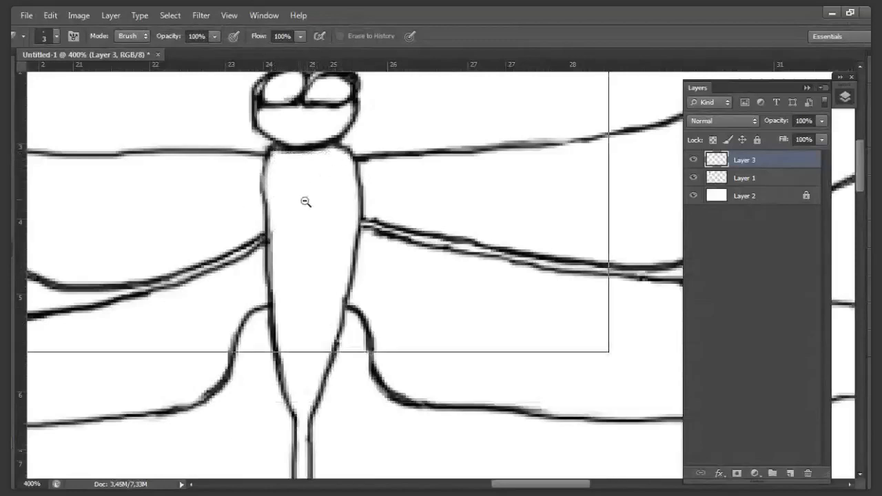
pyautogui.click(308, 204)
pyautogui.click(309, 206)
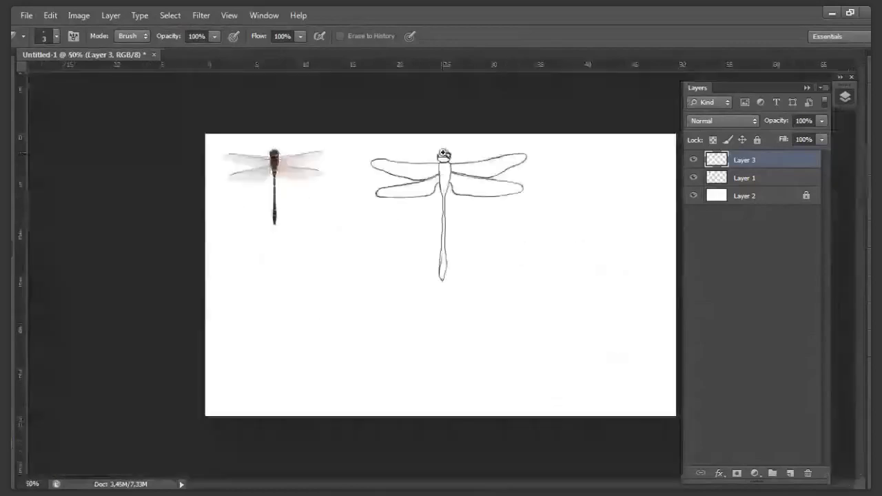
pyautogui.keyDown('ctrl'); pyautogui.click(433, 164); pyautogui.keyUp('ctrl')
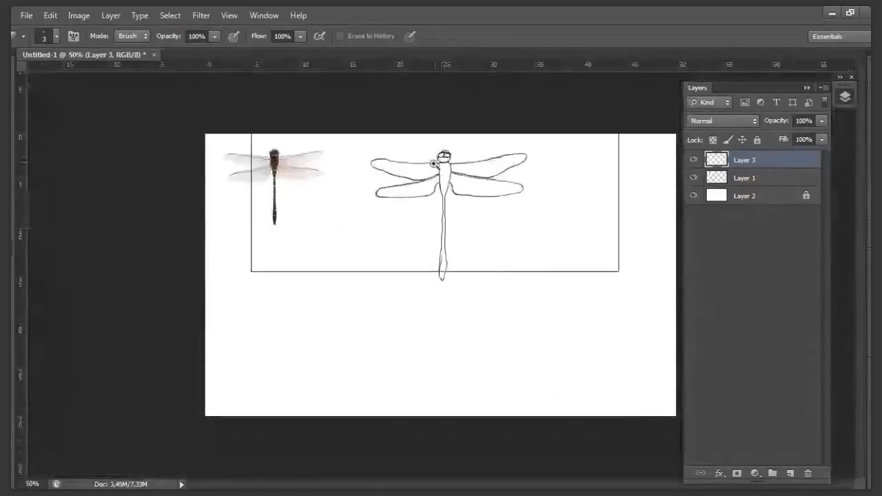
pyautogui.click(433, 163)
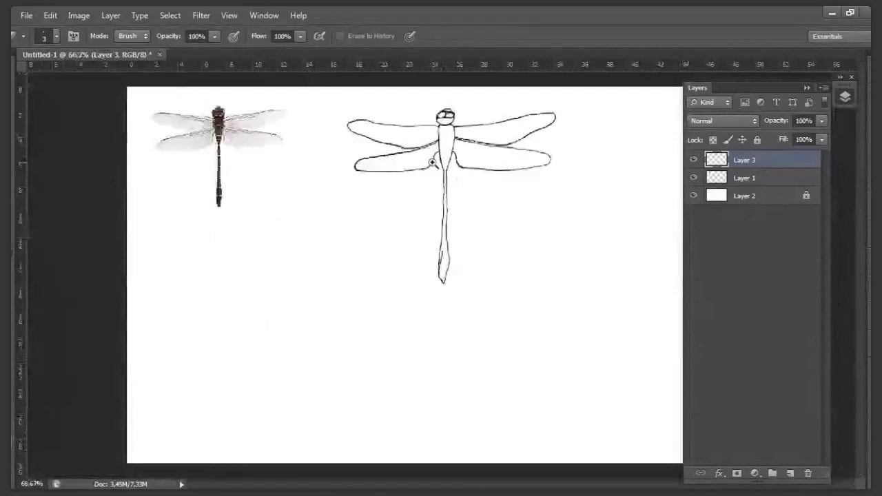
pyautogui.click(433, 163)
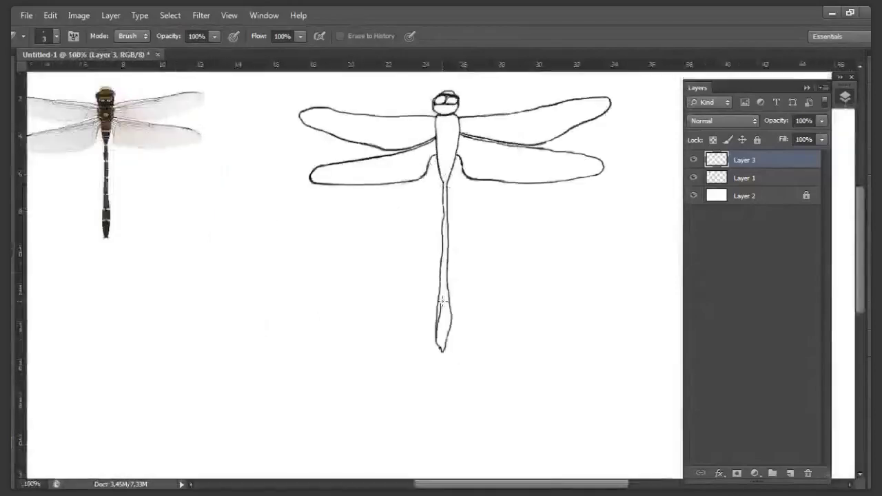
pyautogui.press(']')
pyautogui.press(']')
pyautogui.press(']')
pyautogui.press(']')
pyautogui.press(']')
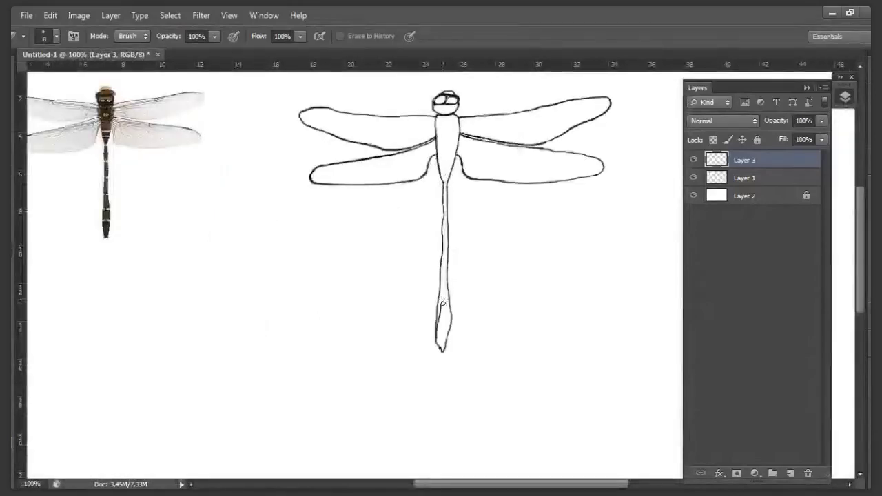
pyautogui.press('[')
pyautogui.press('[')
pyautogui.moveTo(438, 343); pyautogui.dragTo(447, 337)
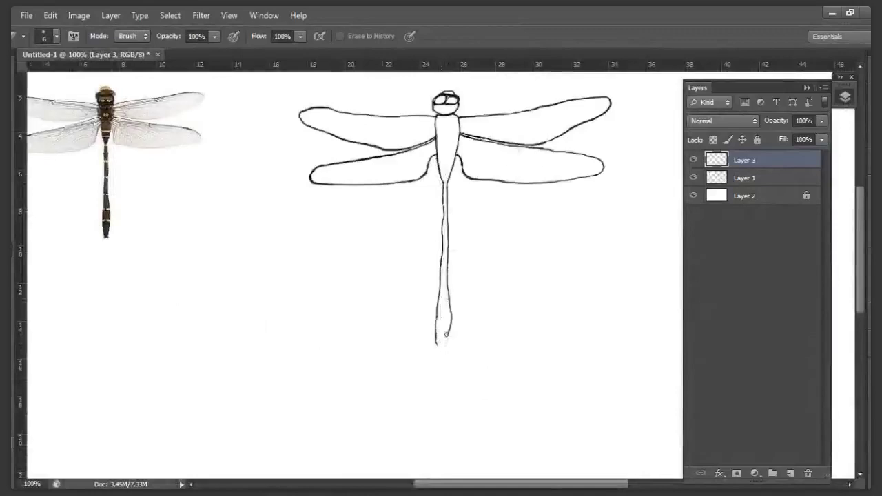
# Redraw the lower end of the tail as a smooth rounded tip with the size 2 brush
pyautogui.press('b')
pyautogui.moveTo(451, 325); pyautogui.dragTo(442, 346)
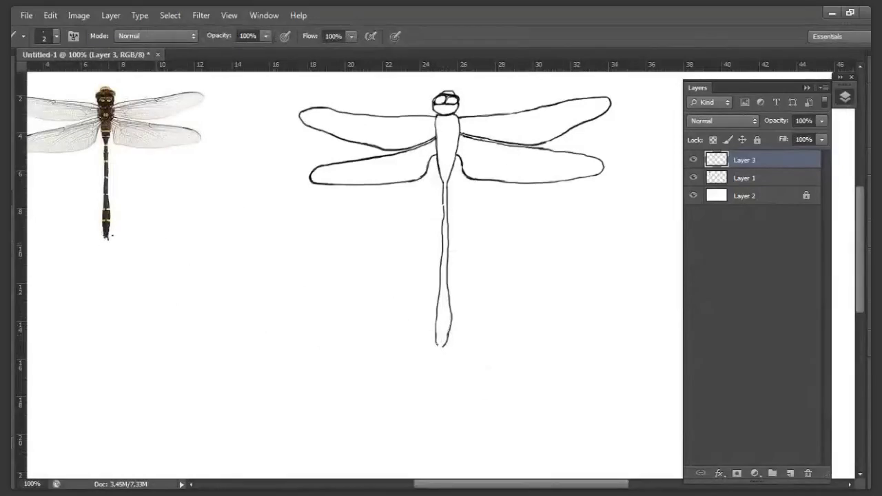
pyautogui.hotkey('ctrl', 'space')
pyautogui.moveTo(413, 270); pyautogui.dragTo(516, 351)
pyautogui.moveTo(294, 316)
pyautogui.mouseDown()
pyautogui.moveTo(325, 427)
pyautogui.moveTo(339, 425)
pyautogui.moveTo(370, 358)
pyautogui.mouseUp()
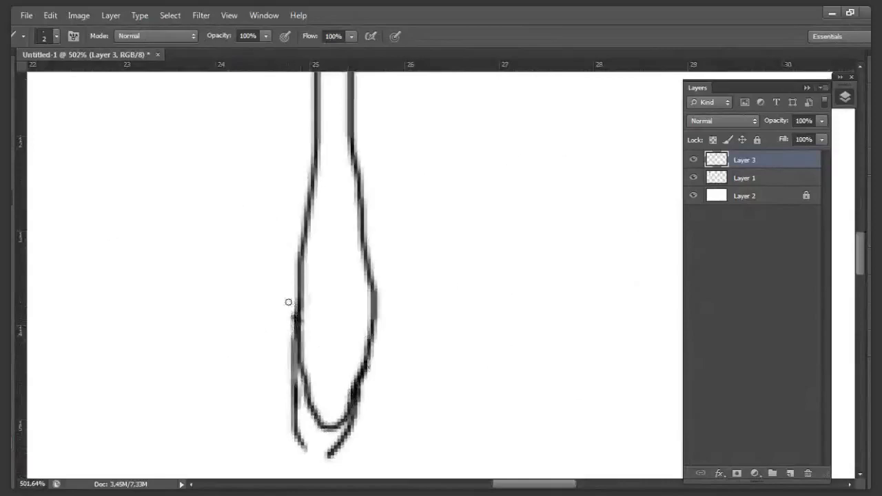
# Erase the leftover lines outside the rounded tail tip with the size 6 Eraser
pyautogui.press('e')
pyautogui.moveTo(286, 307)
pyautogui.mouseDown()
pyautogui.moveTo(292, 404)
pyautogui.moveTo(330, 449)
pyautogui.moveTo(352, 431)
pyautogui.moveTo(377, 374)
pyautogui.moveTo(361, 301)
pyautogui.moveTo(373, 263)
pyautogui.mouseUp()
pyautogui.press('space')
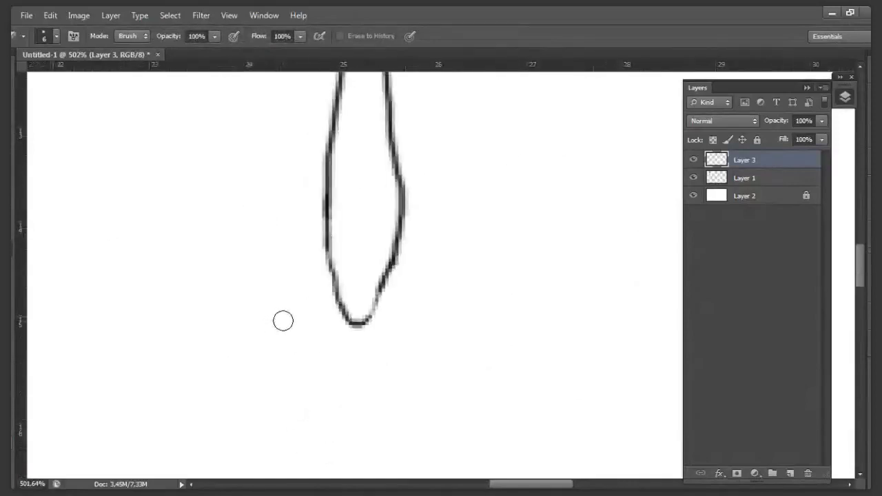
# Draw two outward-curving prongs at the tail's tip to form a fork, using the size 2 brush
pyautogui.press('b')
pyautogui.moveTo(337, 300)
pyautogui.mouseDown()
pyautogui.moveTo(346, 324)
pyautogui.moveTo(315, 352)
pyautogui.mouseUp()
pyautogui.moveTo(342, 317)
pyautogui.mouseDown()
pyautogui.moveTo(368, 319)
pyautogui.moveTo(377, 343)
pyautogui.moveTo(406, 350)
pyautogui.moveTo(383, 319)
pyautogui.moveTo(377, 288)
pyautogui.mouseUp()
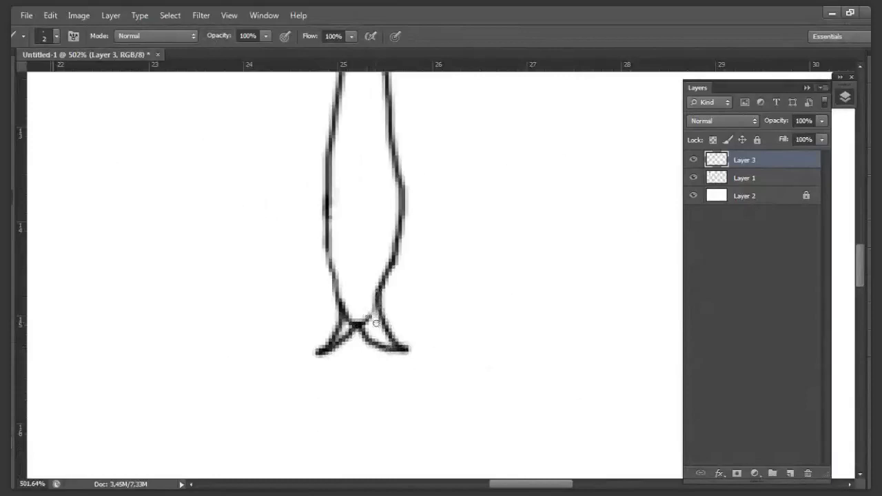
# Erase the rounded line separating the tail from its forked tip with the size 3 Eraser
pyautogui.press('e')
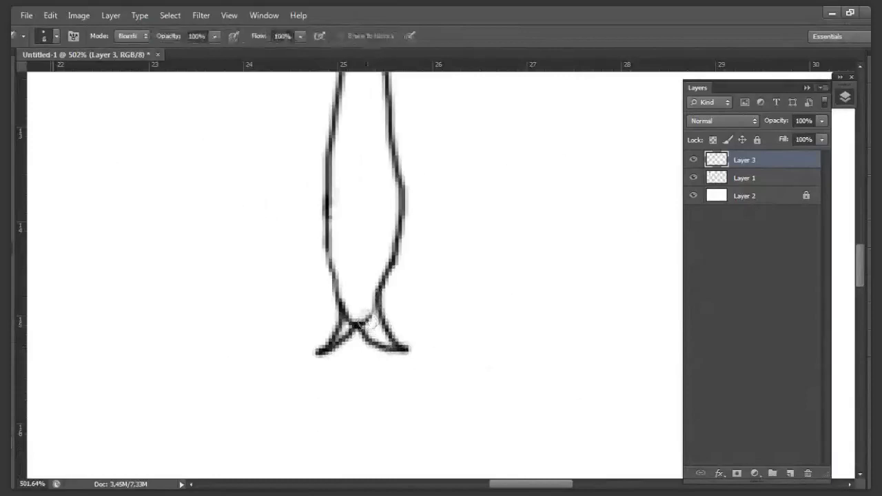
pyautogui.press('[')
pyautogui.press('[')
pyautogui.moveTo(369, 322)
pyautogui.mouseDown()
pyautogui.moveTo(360, 309)
pyautogui.moveTo(348, 318)
pyautogui.mouseUp()
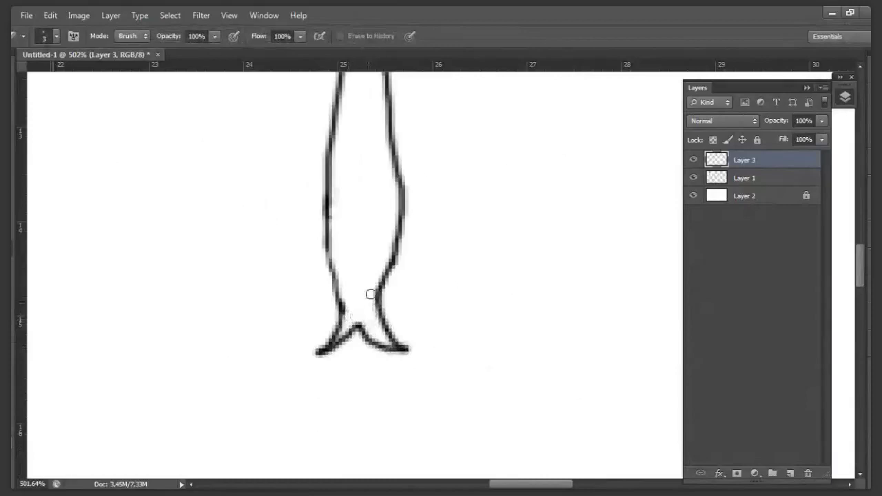
# Redraw the fork at the tail's tip with narrower, shorter prongs using the size 2 brush
pyautogui.keyDown('alt'); pyautogui.click(343, 291); pyautogui.keyUp('alt')
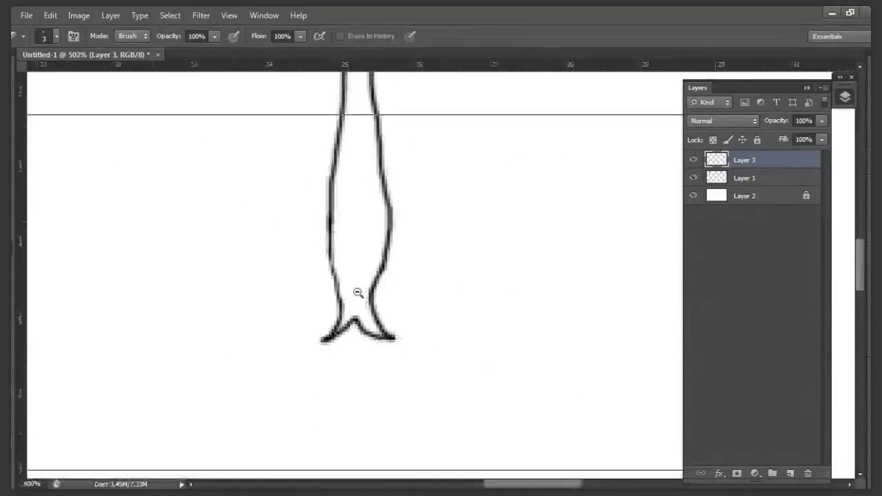
pyautogui.keyDown('ctrl'); pyautogui.keyDown('alt'); pyautogui.click(348, 285); pyautogui.keyUp('alt'); pyautogui.keyUp('ctrl')
pyautogui.keyDown('ctrl'); pyautogui.keyDown('alt'); pyautogui.click(337, 278); pyautogui.keyUp('alt'); pyautogui.keyUp('ctrl')
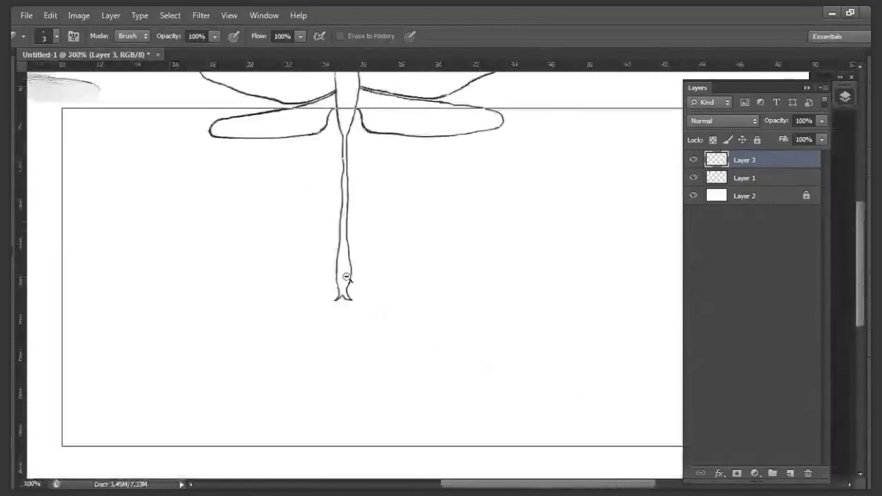
pyautogui.keyDown('alt'); pyautogui.click(347, 276); pyautogui.keyUp('alt')
pyautogui.keyDown('alt'); pyautogui.click(346, 276); pyautogui.keyUp('alt')
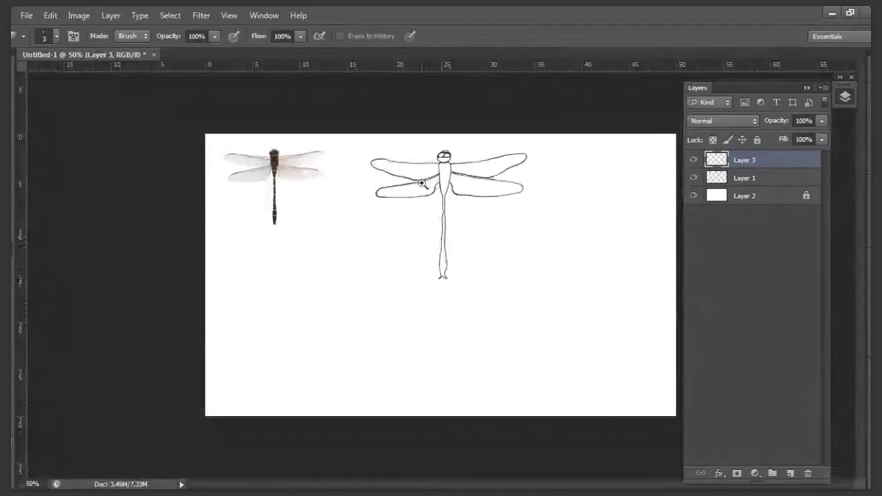
pyautogui.moveTo(355, 154)
pyautogui.mouseDown()
pyautogui.moveTo(451, 213)
pyautogui.moveTo(557, 309)
pyautogui.mouseUp()
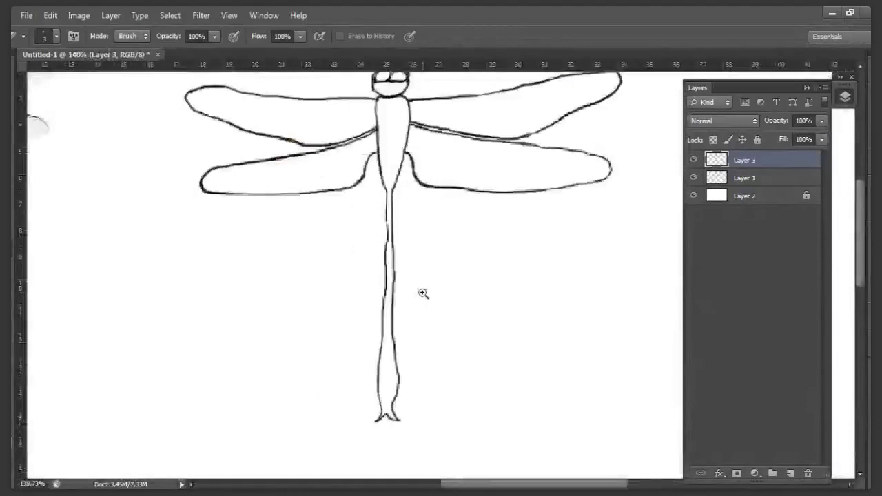
pyautogui.keyDown('ctrl'); pyautogui.click(389, 416); pyautogui.keyUp('ctrl')
pyautogui.keyDown('ctrl'); pyautogui.click(388, 416); pyautogui.keyUp('ctrl')
pyautogui.press('b')
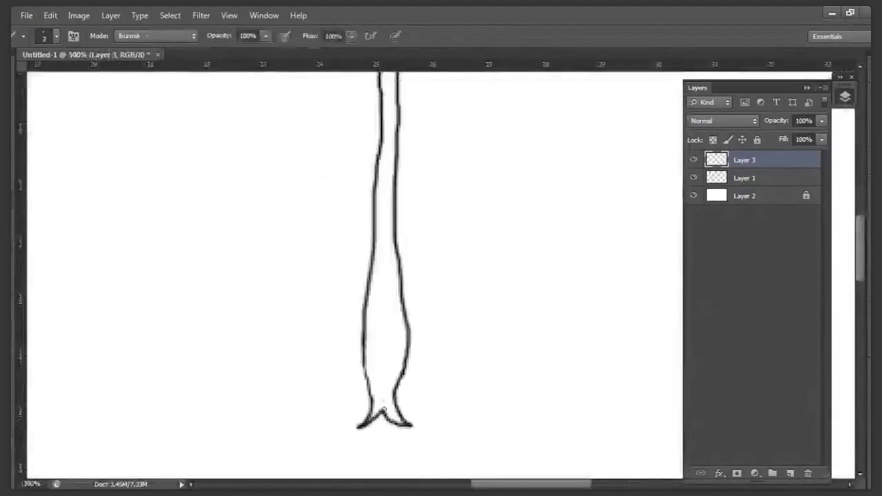
pyautogui.moveTo(381, 409); pyautogui.dragTo(401, 418)
pyautogui.moveTo(402, 374)
pyautogui.mouseDown()
pyautogui.moveTo(379, 403)
pyautogui.moveTo(364, 386)
pyautogui.moveTo(361, 424)
pyautogui.mouseUp()
# Erase the old outer prong lines and the excess thickness inside the tail fork with the size 3 Eraser
pyautogui.press('e')
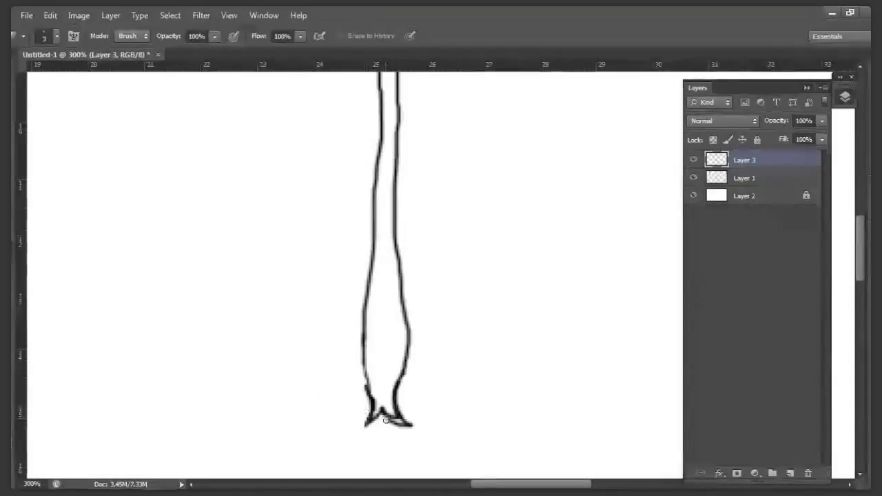
pyautogui.moveTo(385, 419)
pyautogui.mouseDown()
pyautogui.moveTo(363, 411)
pyautogui.moveTo(365, 389)
pyautogui.mouseUp()
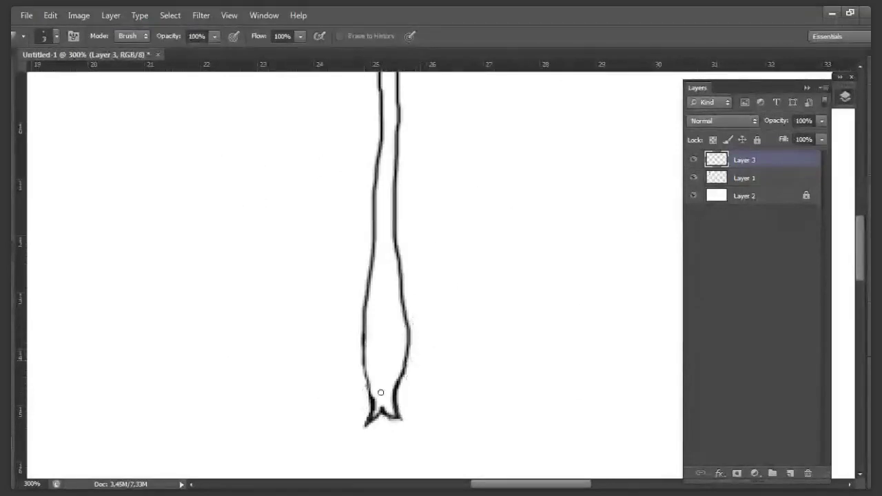
pyautogui.moveTo(378, 402); pyautogui.dragTo(377, 408)
# Close the gap in the left outline of the upper tail with the size 2 brush
pyautogui.press('z')
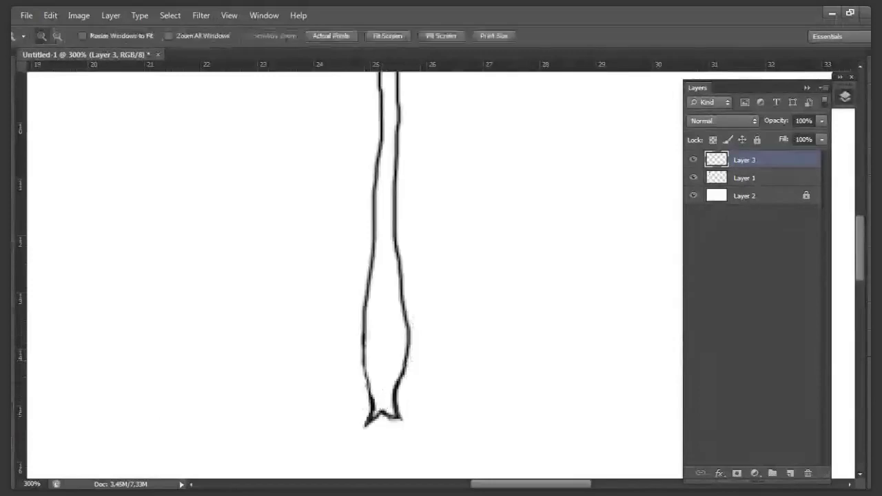
pyautogui.hotkey('ctrl', '1')
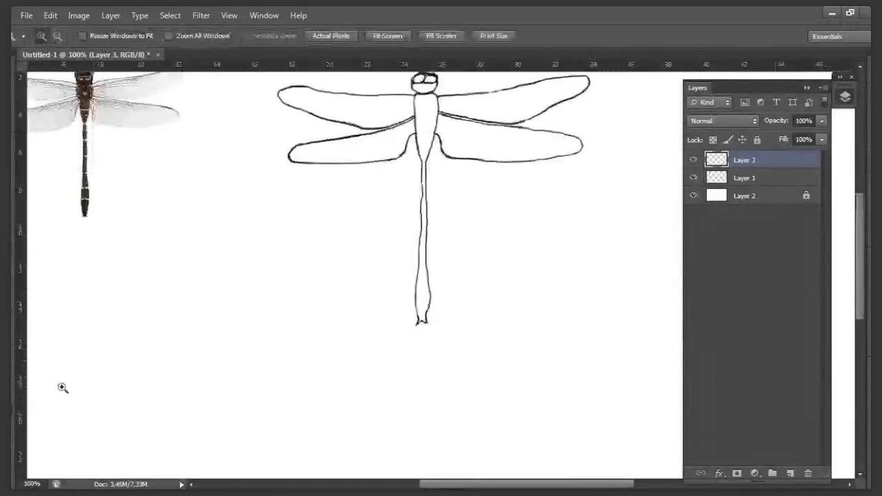
pyautogui.moveTo(339, 249); pyautogui.dragTo(388, 335)
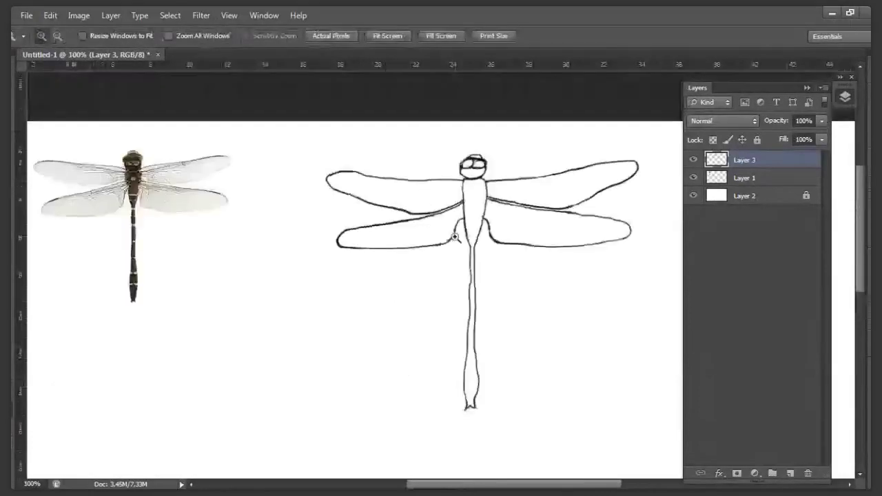
pyautogui.moveTo(455, 236); pyautogui.dragTo(519, 319)
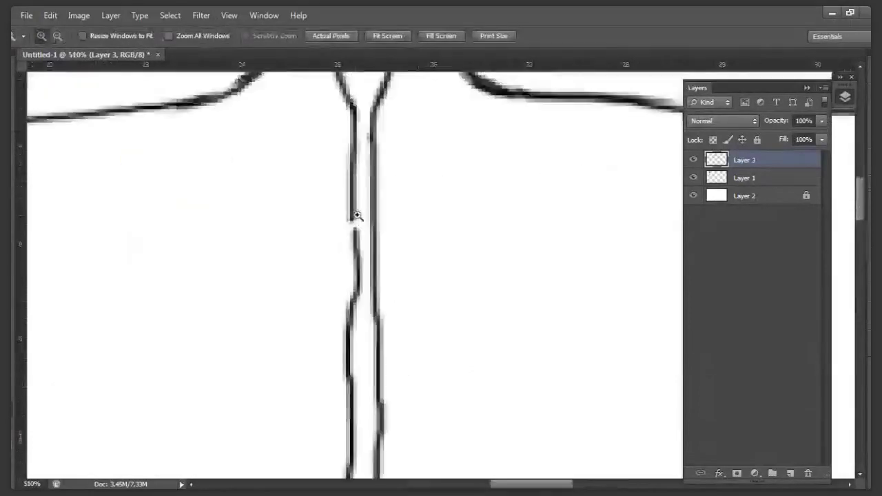
pyautogui.press('b')
pyautogui.moveTo(351, 219); pyautogui.dragTo(356, 248)
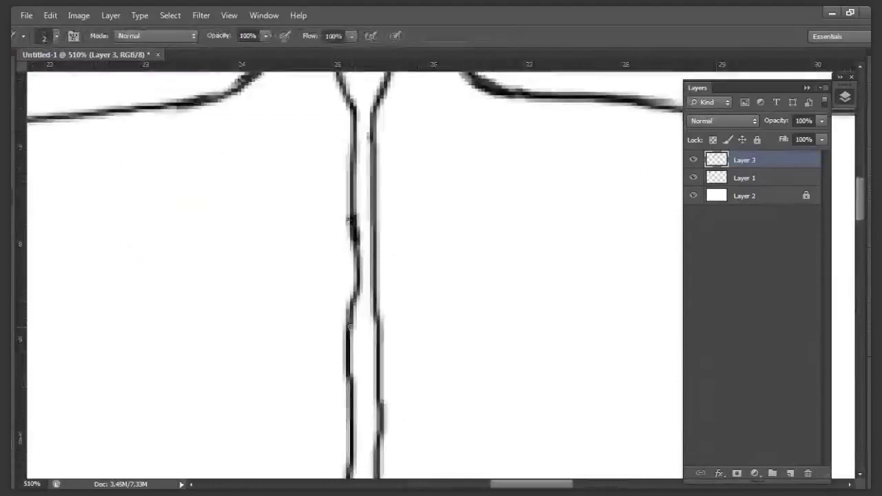
# Draw two long veins along the upper edge of the right forewing, from body to wing tip, with a size 1 brush
pyautogui.keyDown('alt'); pyautogui.click(401, 250); pyautogui.keyUp('alt')
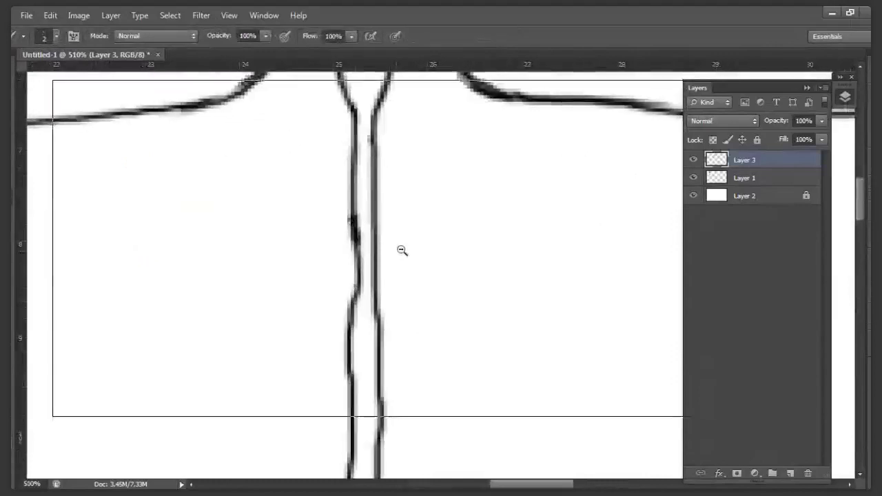
pyautogui.click(411, 239)
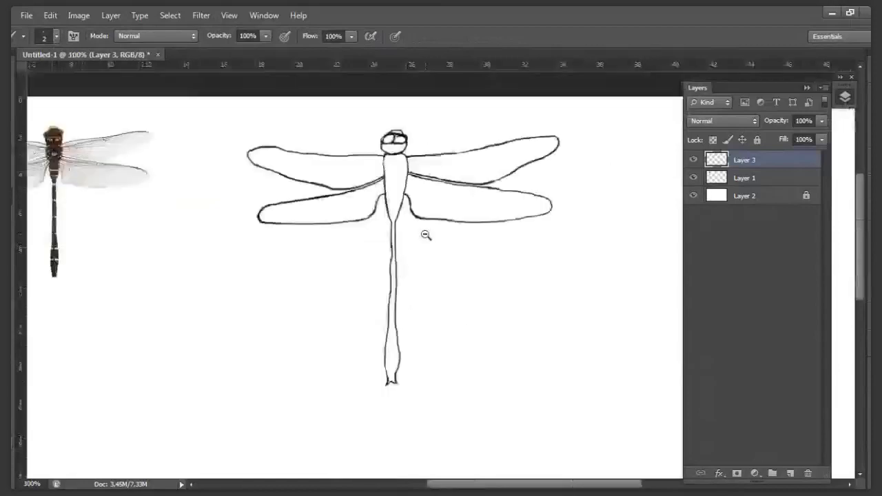
pyautogui.keyDown('alt'); pyautogui.click(426, 234); pyautogui.keyUp('alt')
pyautogui.keyDown('ctrl'); pyautogui.click(209, 130); pyautogui.keyUp('ctrl')
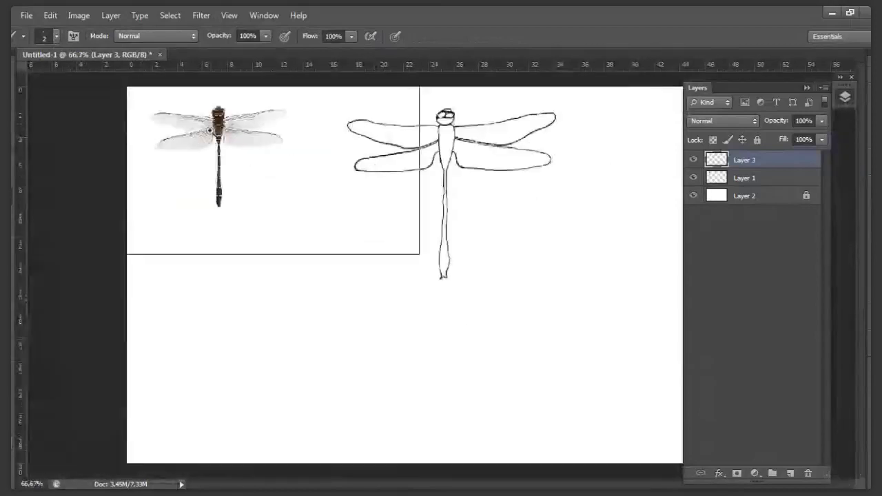
pyautogui.keyDown('ctrl'); pyautogui.click(210, 130); pyautogui.keyUp('ctrl')
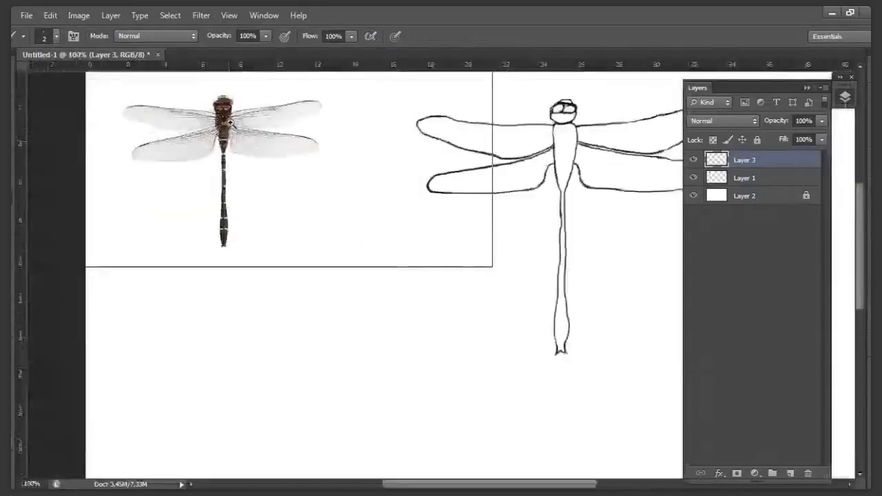
pyautogui.keyDown('ctrl'); pyautogui.click(396, 139); pyautogui.keyUp('ctrl')
pyautogui.moveTo(396, 139); pyautogui.dragTo(163, 257)
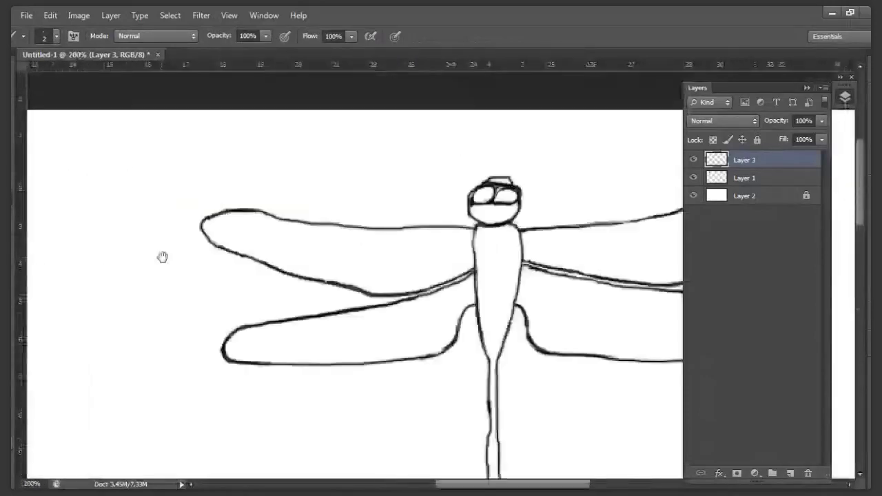
pyautogui.moveTo(414, 277); pyautogui.dragTo(192, 257)
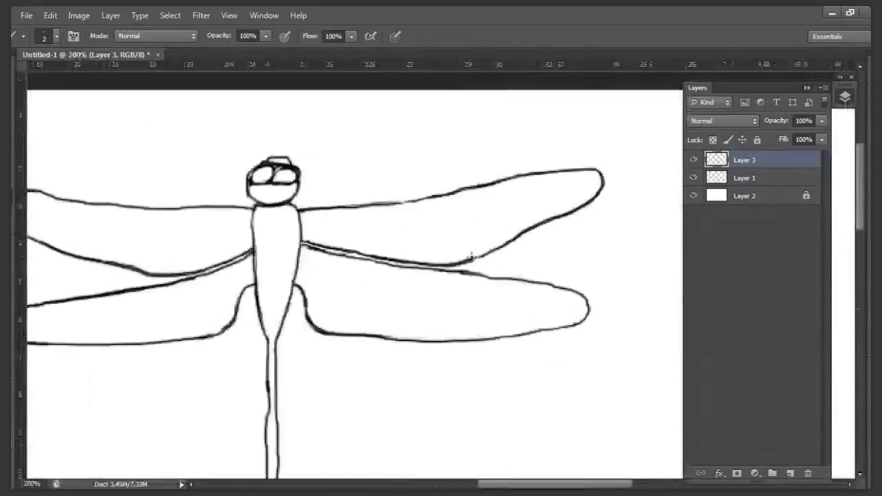
pyautogui.scroll(1, 365, 237)
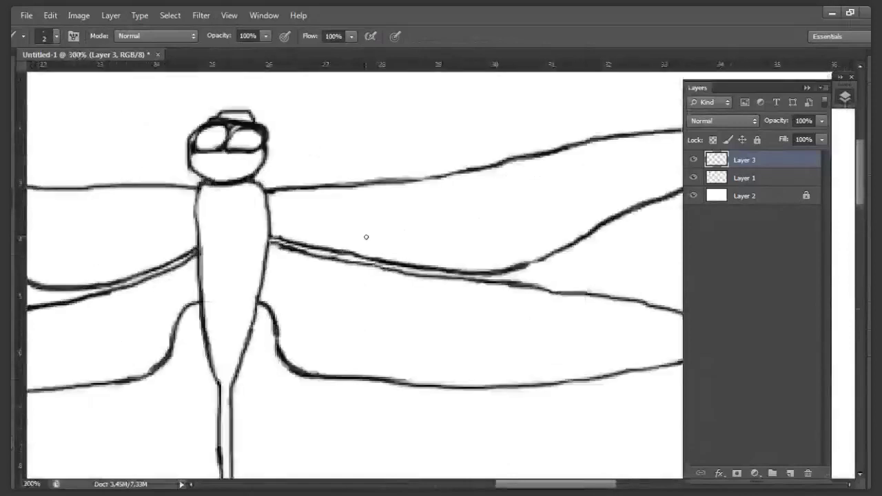
pyautogui.press('[')
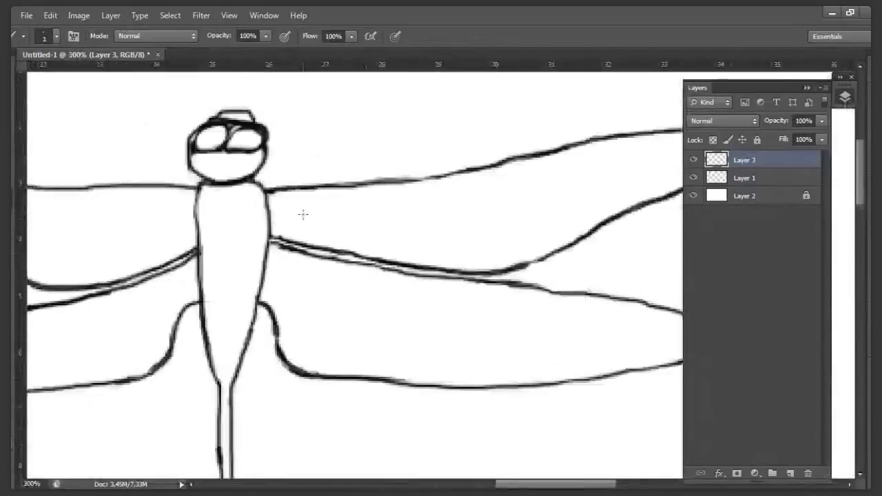
pyautogui.moveTo(271, 197)
pyautogui.mouseDown()
pyautogui.moveTo(158, 204)
pyautogui.moveTo(146, 195)
pyautogui.moveTo(324, 181)
pyautogui.moveTo(578, 131)
pyautogui.mouseUp()
pyautogui.moveTo(128, 199)
pyautogui.mouseDown()
pyautogui.moveTo(210, 205)
pyautogui.moveTo(311, 192)
pyautogui.moveTo(577, 136)
pyautogui.mouseUp()
# Draw three thin veins branching off the long veins into the middle of the right forewing
pyautogui.moveTo(129, 200)
pyautogui.mouseDown()
pyautogui.moveTo(217, 210)
pyautogui.moveTo(282, 239)
pyautogui.mouseUp()
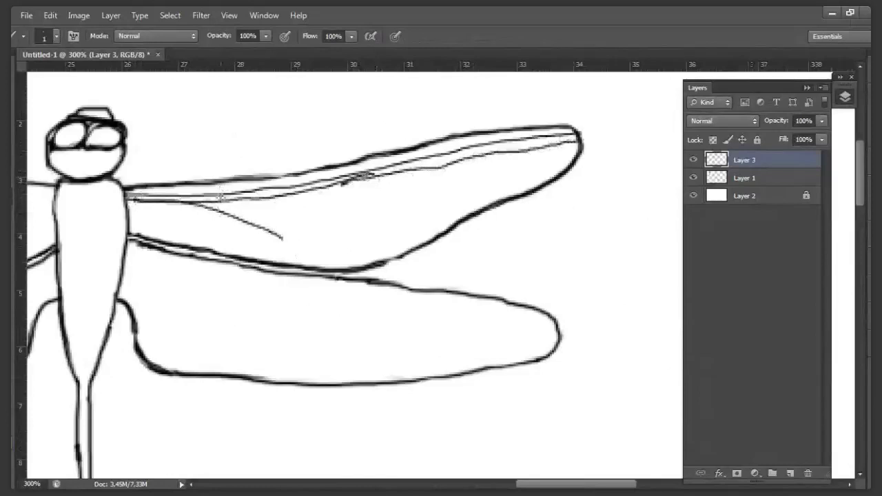
pyautogui.moveTo(231, 199)
pyautogui.mouseDown()
pyautogui.moveTo(348, 205)
pyautogui.moveTo(418, 229)
pyautogui.mouseUp()
pyautogui.moveTo(329, 187); pyautogui.dragTo(491, 191)
pyautogui.press('space')
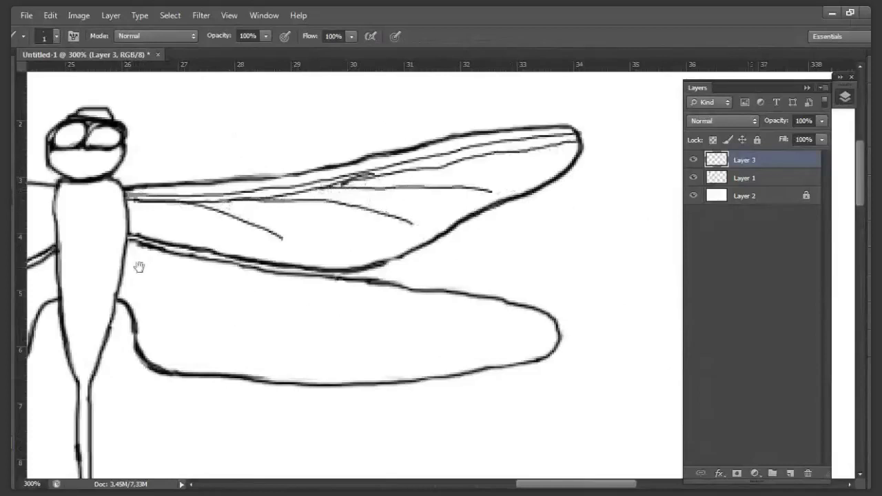
# Draw two long veins along the left forewing's upper edge and three thin veins branching into its middle with the size 1 brush
pyautogui.moveTo(139, 267); pyautogui.dragTo(655, 252)
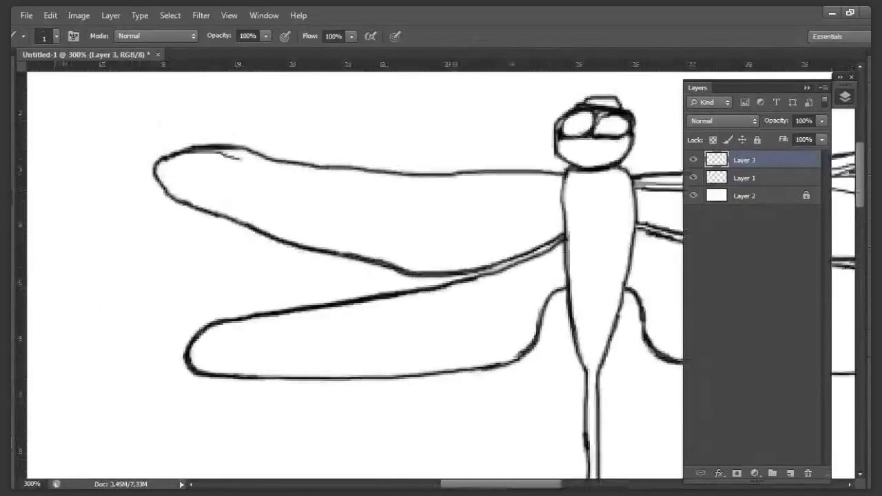
pyautogui.moveTo(224, 153)
pyautogui.mouseDown()
pyautogui.moveTo(429, 182)
pyautogui.moveTo(564, 180)
pyautogui.moveTo(548, 190)
pyautogui.moveTo(434, 191)
pyautogui.moveTo(289, 177)
pyautogui.moveTo(184, 154)
pyautogui.moveTo(152, 160)
pyautogui.mouseUp()
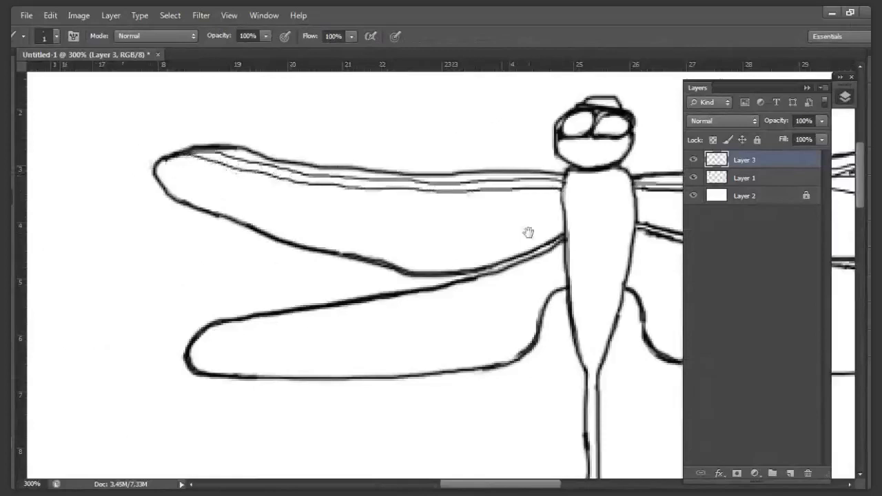
pyautogui.moveTo(528, 232); pyautogui.dragTo(380, 222)
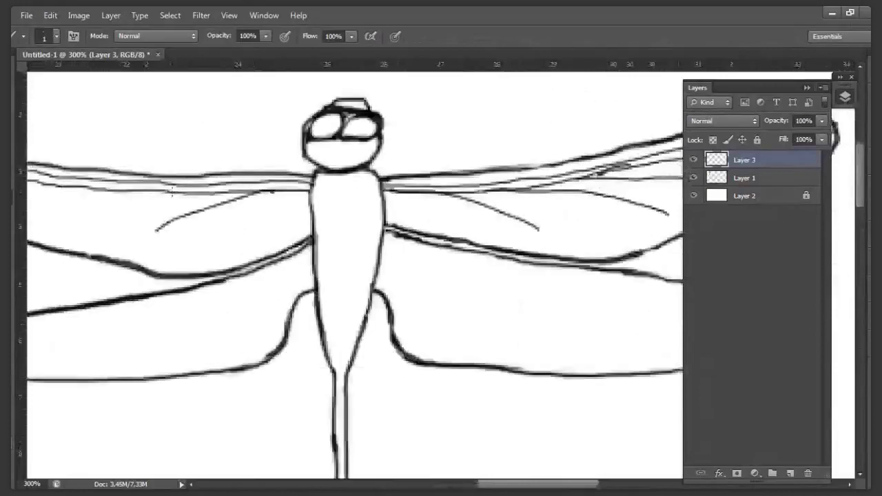
pyautogui.moveTo(171, 191); pyautogui.dragTo(41, 221)
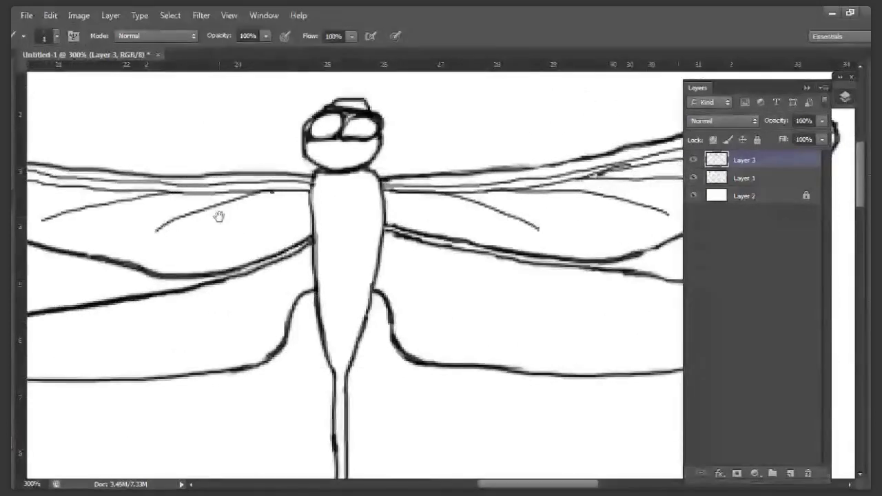
pyautogui.moveTo(218, 216); pyautogui.dragTo(62, 275)
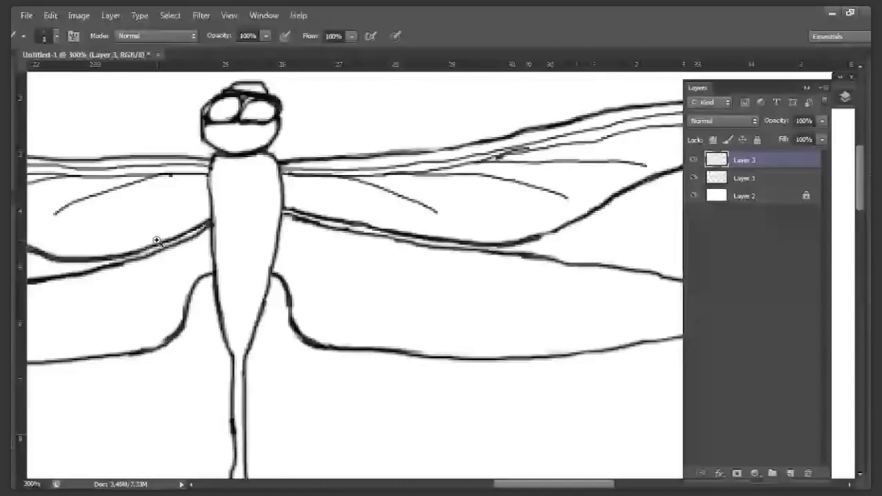
# Erase the body end of the left forewing's upper long vein with the size 3 Eraser and redraw it with the size 1 brush
pyautogui.hotkey('ctrl', '1')
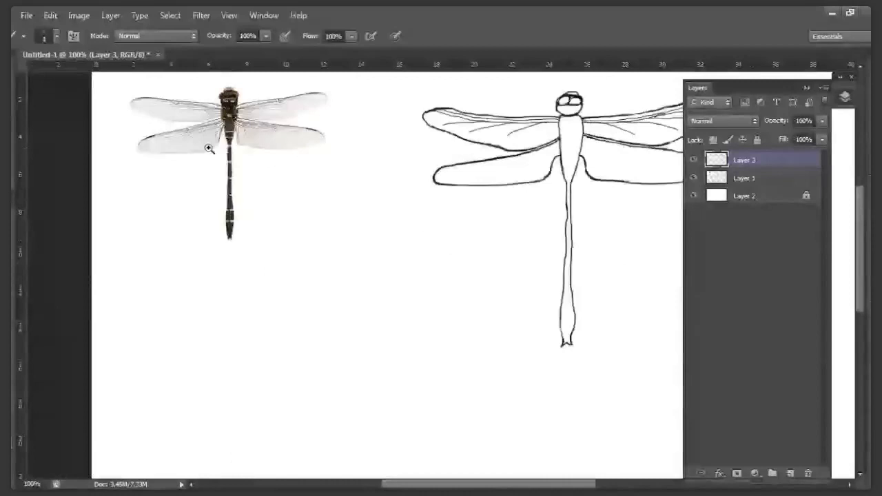
pyautogui.keyDown('ctrl'); pyautogui.click(226, 92); pyautogui.keyUp('ctrl')
pyautogui.keyDown('ctrl'); pyautogui.click(226, 91); pyautogui.keyUp('ctrl')
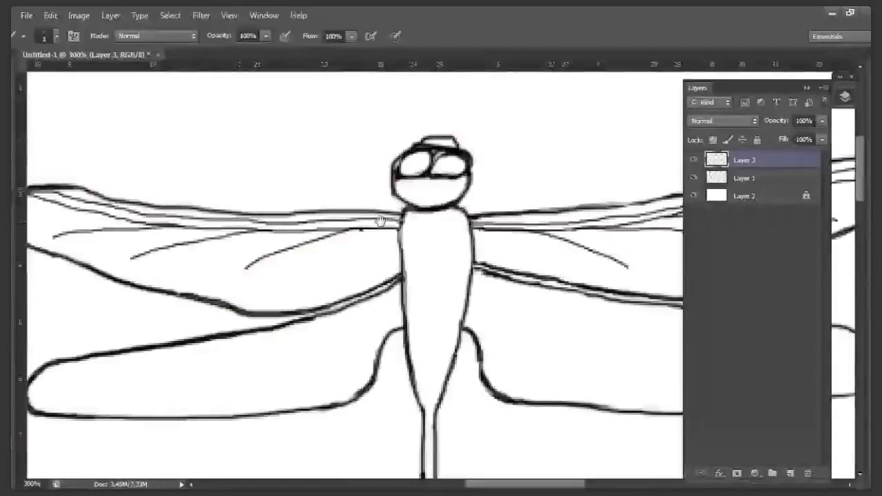
pyautogui.press('e')
pyautogui.moveTo(322, 220); pyautogui.dragTo(393, 220)
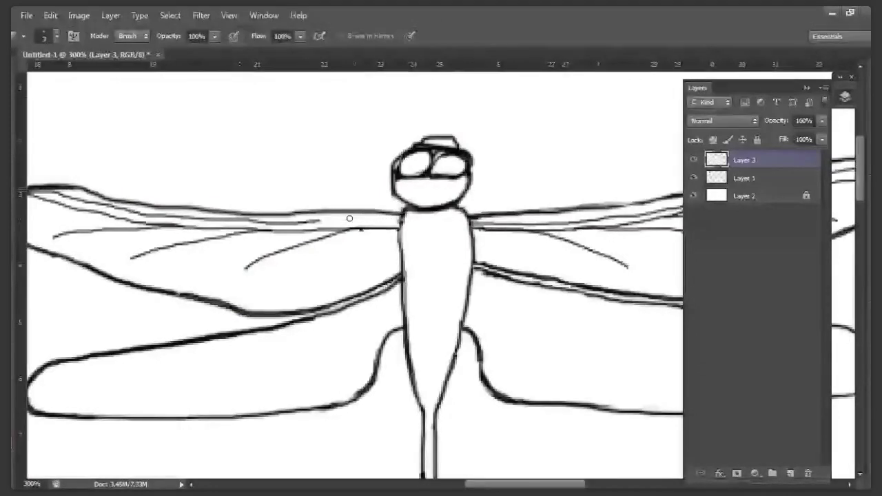
pyautogui.press('b')
pyautogui.moveTo(318, 221); pyautogui.dragTo(360, 224)
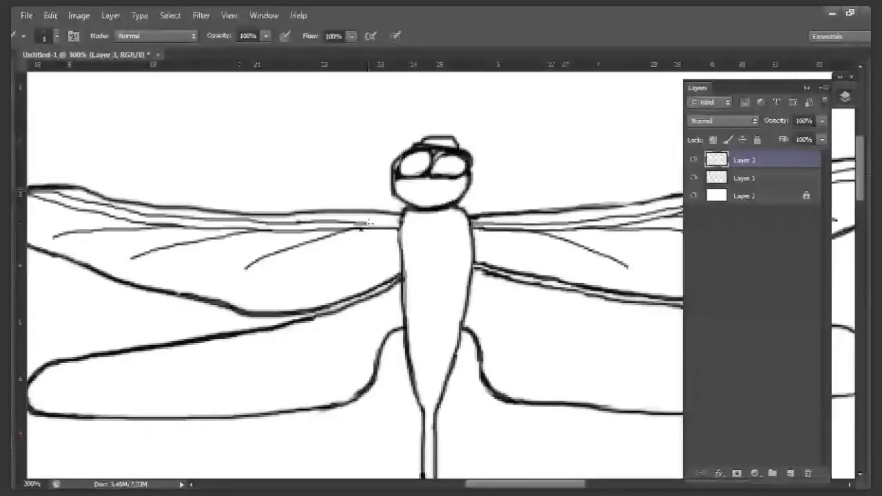
# Draw two long thin veins below the upper edge of each hindwing, starting at the body, with the size 1 brush
pyautogui.keyDown('alt'); pyautogui.click(313, 276); pyautogui.keyUp('alt')
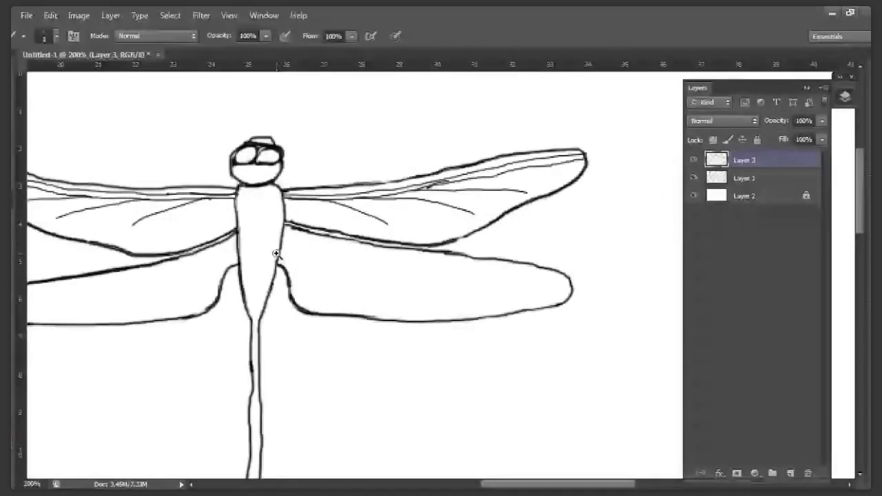
pyautogui.hscroll(-10, 275, 254)
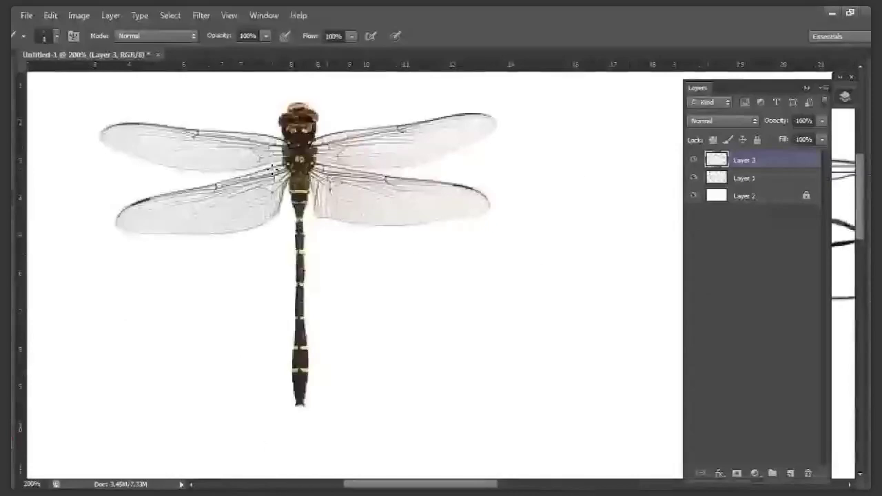
pyautogui.hscroll(10, 274, 171)
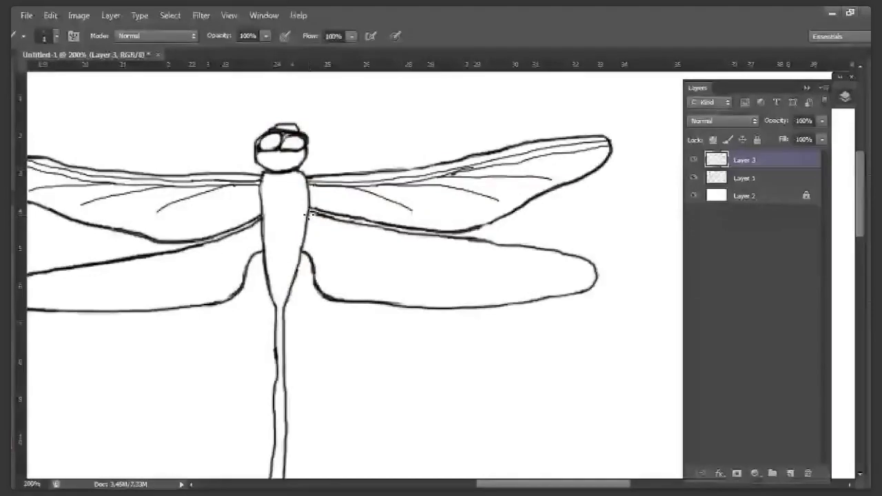
pyautogui.moveTo(307, 214); pyautogui.dragTo(387, 242)
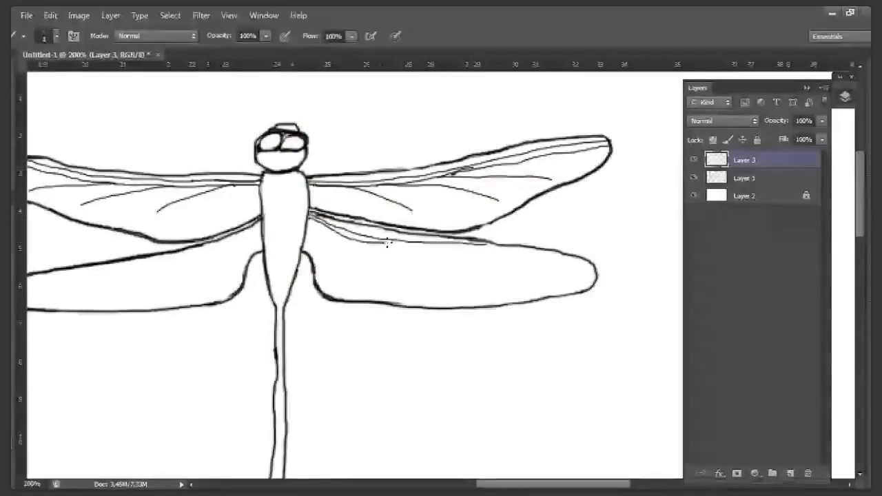
pyautogui.moveTo(261, 222); pyautogui.dragTo(99, 272)
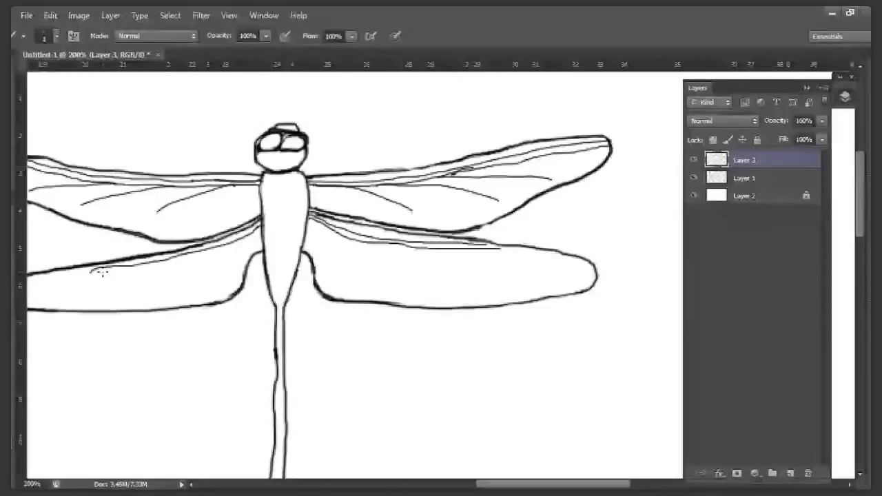
pyautogui.moveTo(261, 229); pyautogui.dragTo(115, 270)
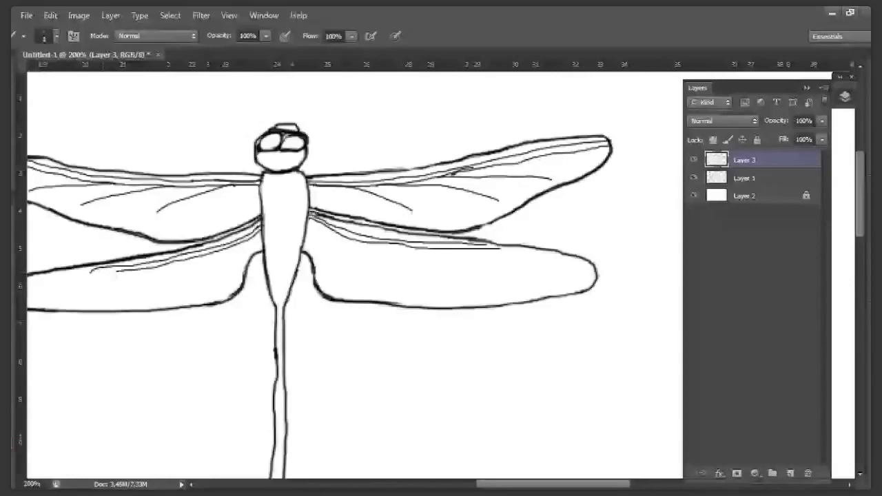
# Compare the whole dragonfly sketch and its wing veins with the reference photo
pyautogui.hotkey('ctrl', '-')
pyautogui.hotkey('ctrl', '-')
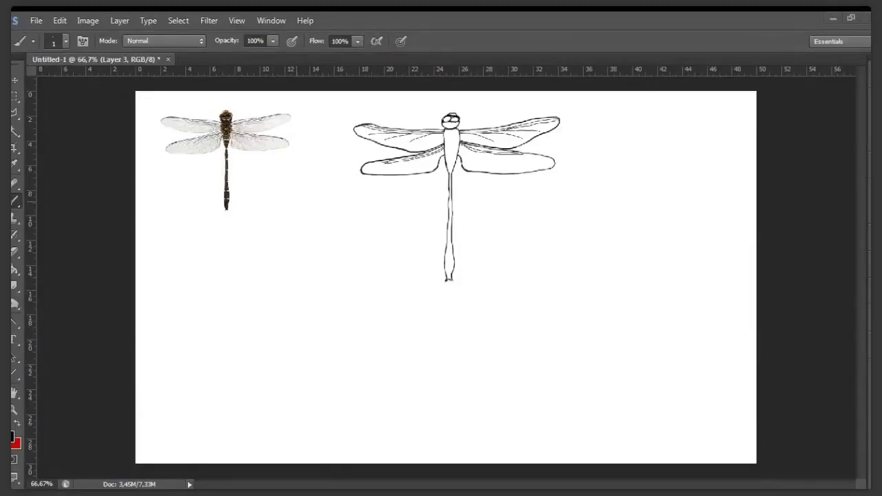
pyautogui.hotkey('alt', 'Tab')
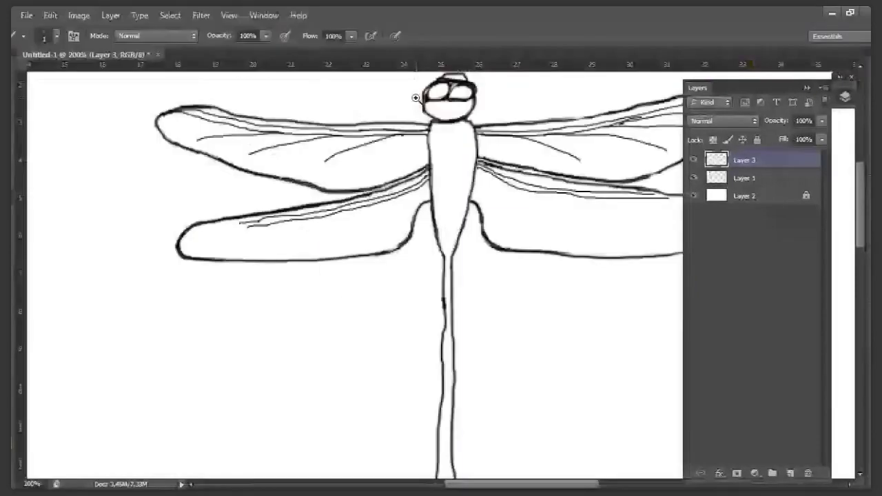
pyautogui.moveTo(416, 97); pyautogui.dragTo(403, 199)
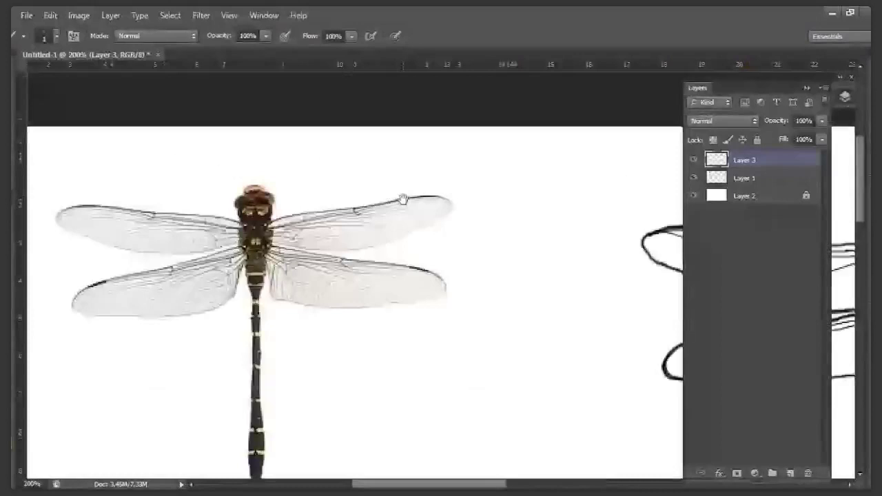
pyautogui.moveTo(403, 199); pyautogui.dragTo(257, 53)
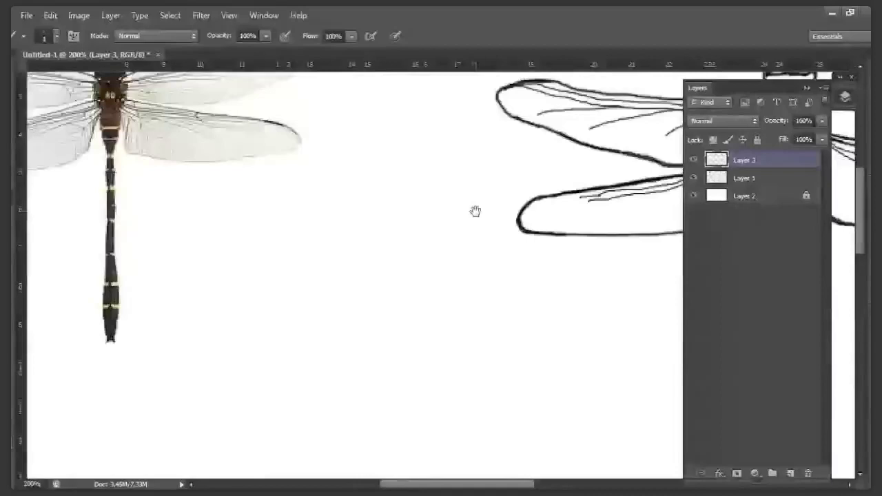
pyautogui.moveTo(476, 211); pyautogui.dragTo(497, 237)
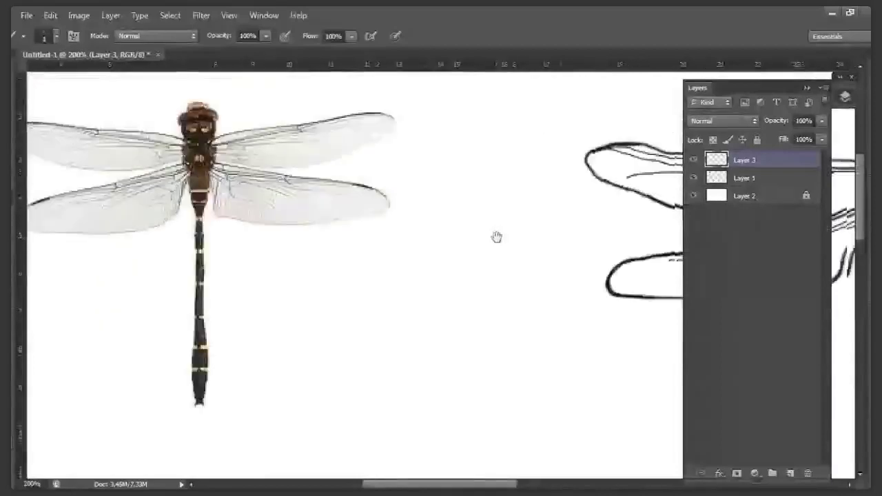